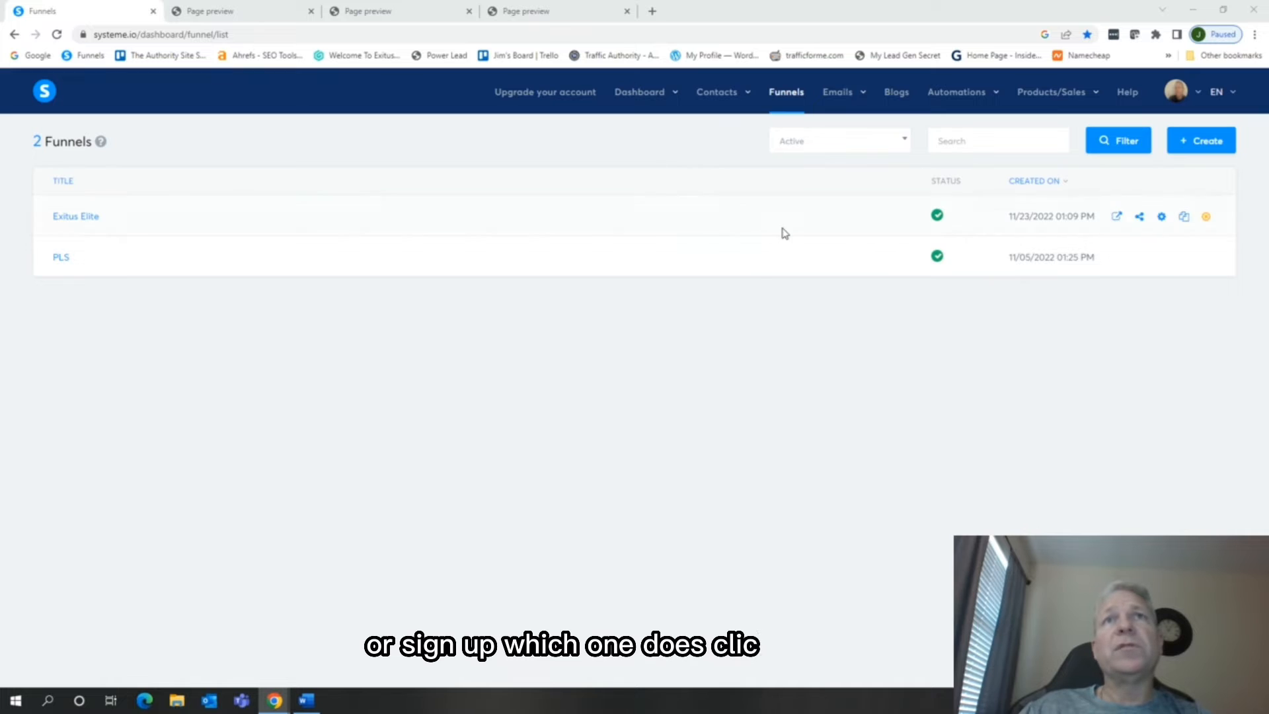
Create a funnel named "test funnel" with the Build an audience goal and U.S. Dollar as its currency
left_click(1215, 150)
left_click(460, 254)
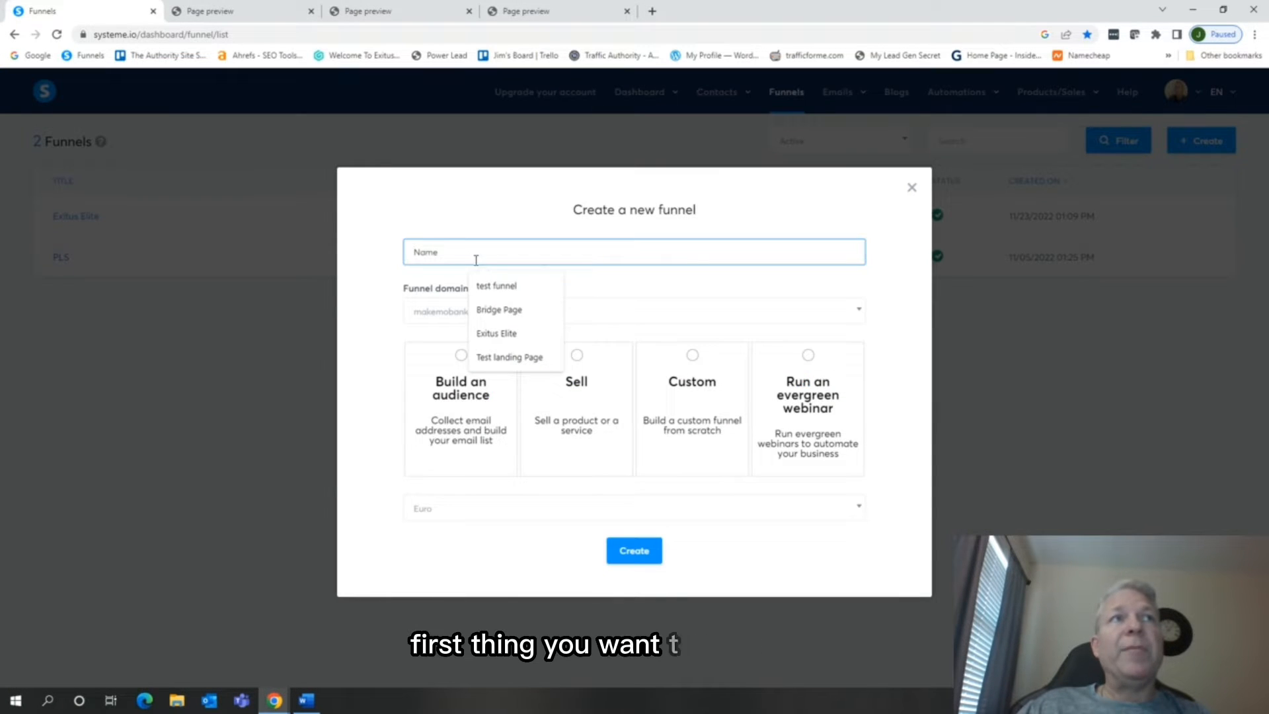
left_click(497, 286)
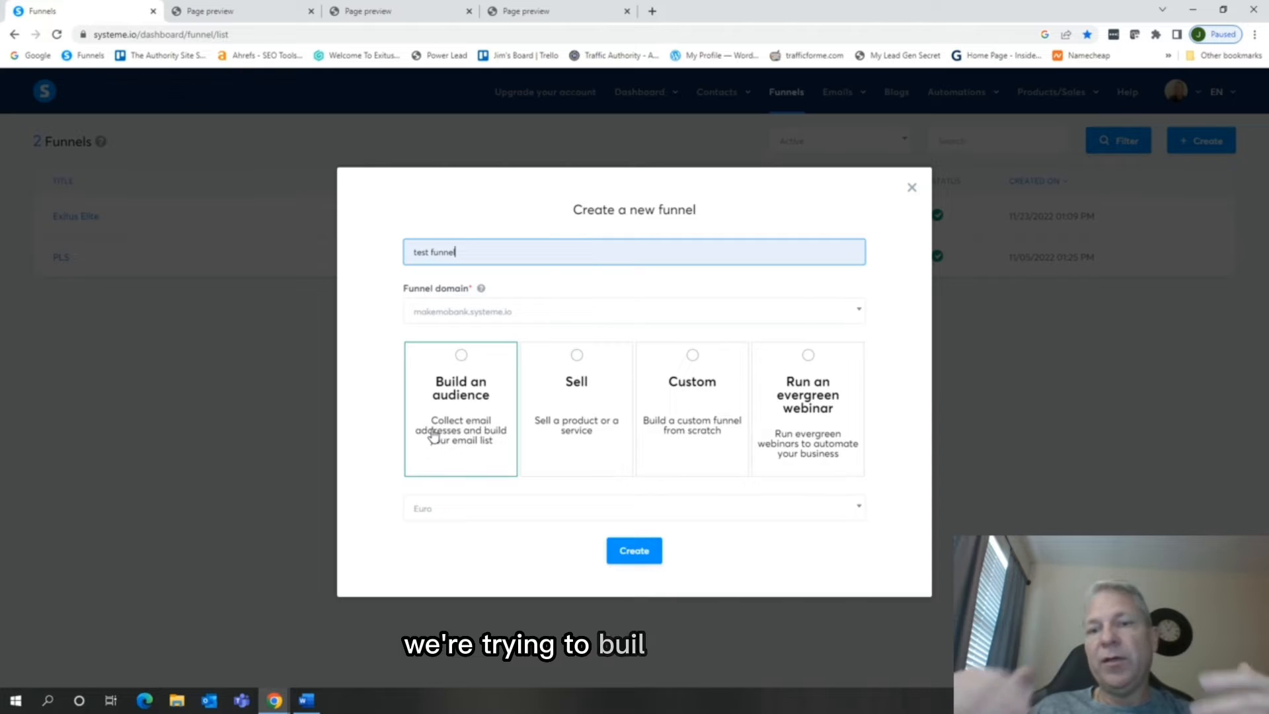
left_click(463, 450)
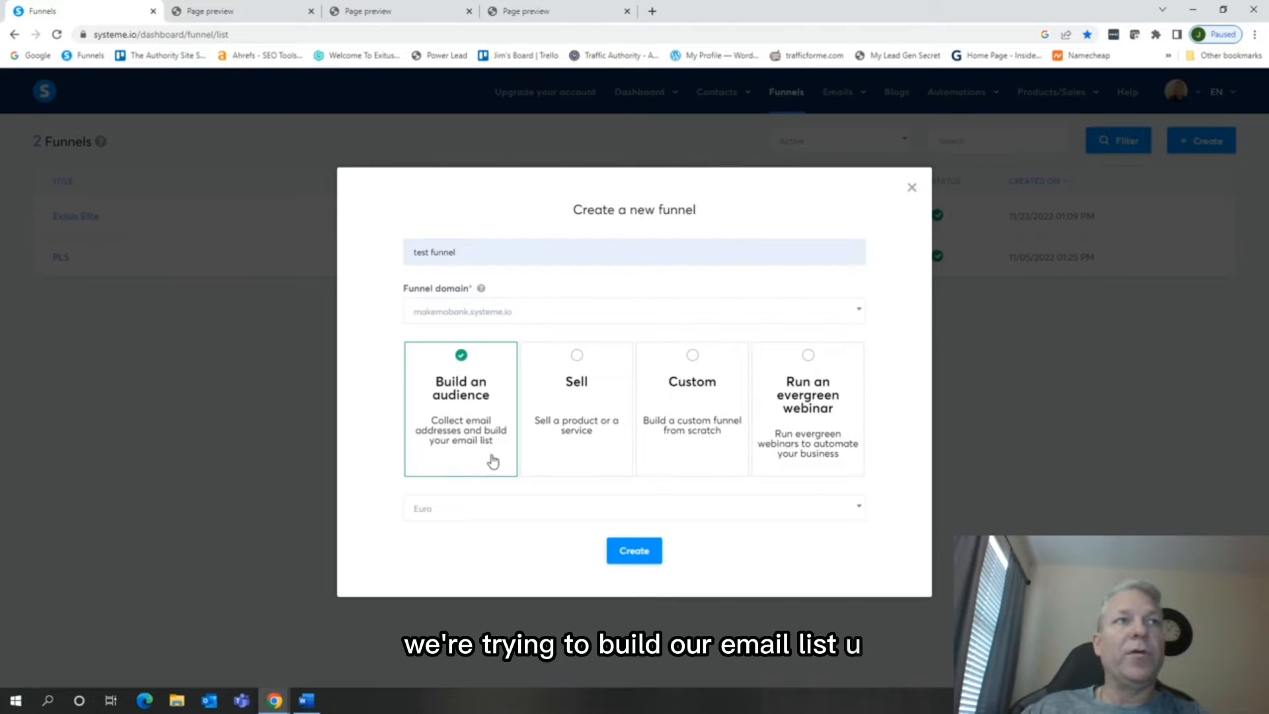
left_click(519, 519)
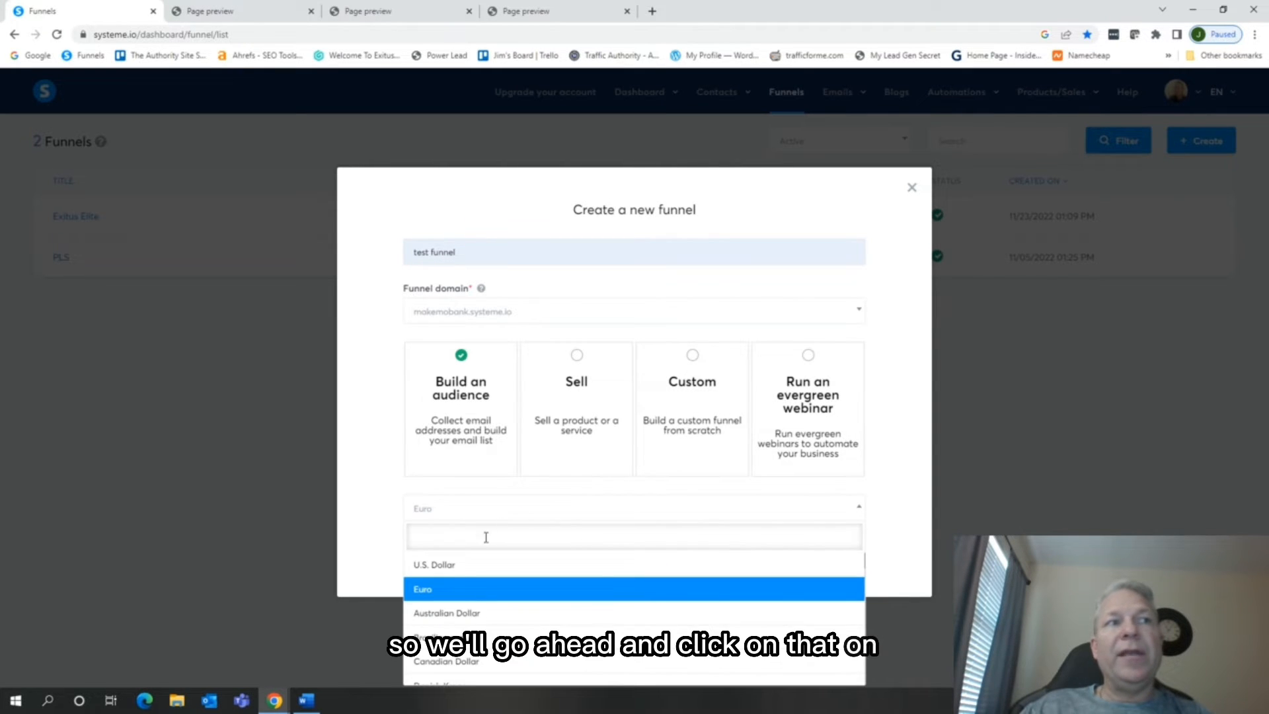
left_click(536, 566)
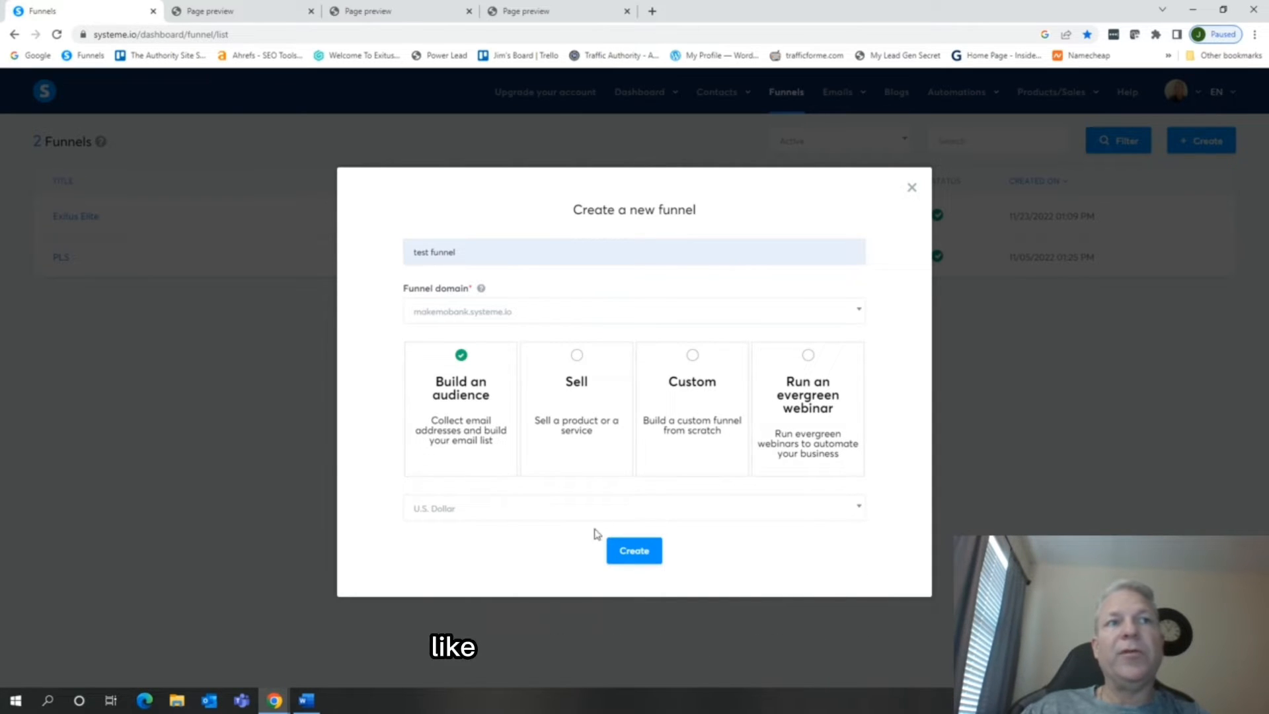
left_click(640, 557)
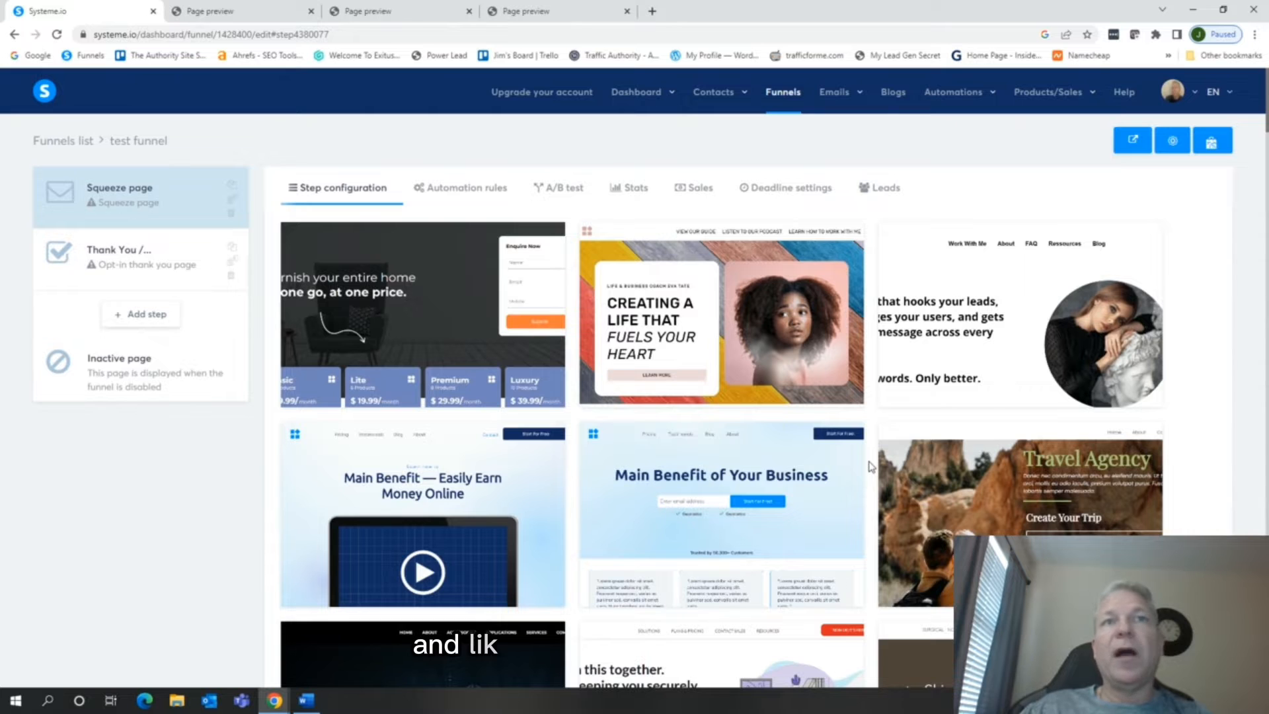
Preview the mountain-valley "The 3 step system to sell on autopilot!" template and select it for the squeeze page
scroll(871, 466, "down", 3)
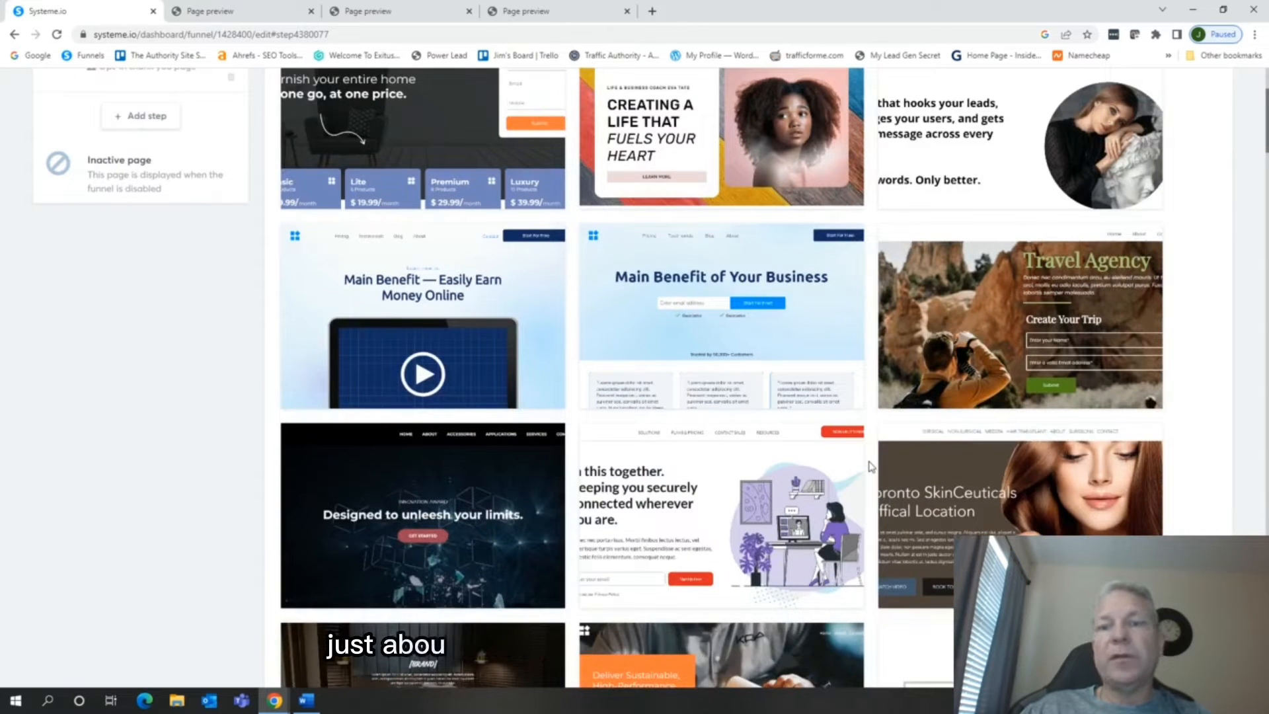
scroll(870, 466, "down", 9)
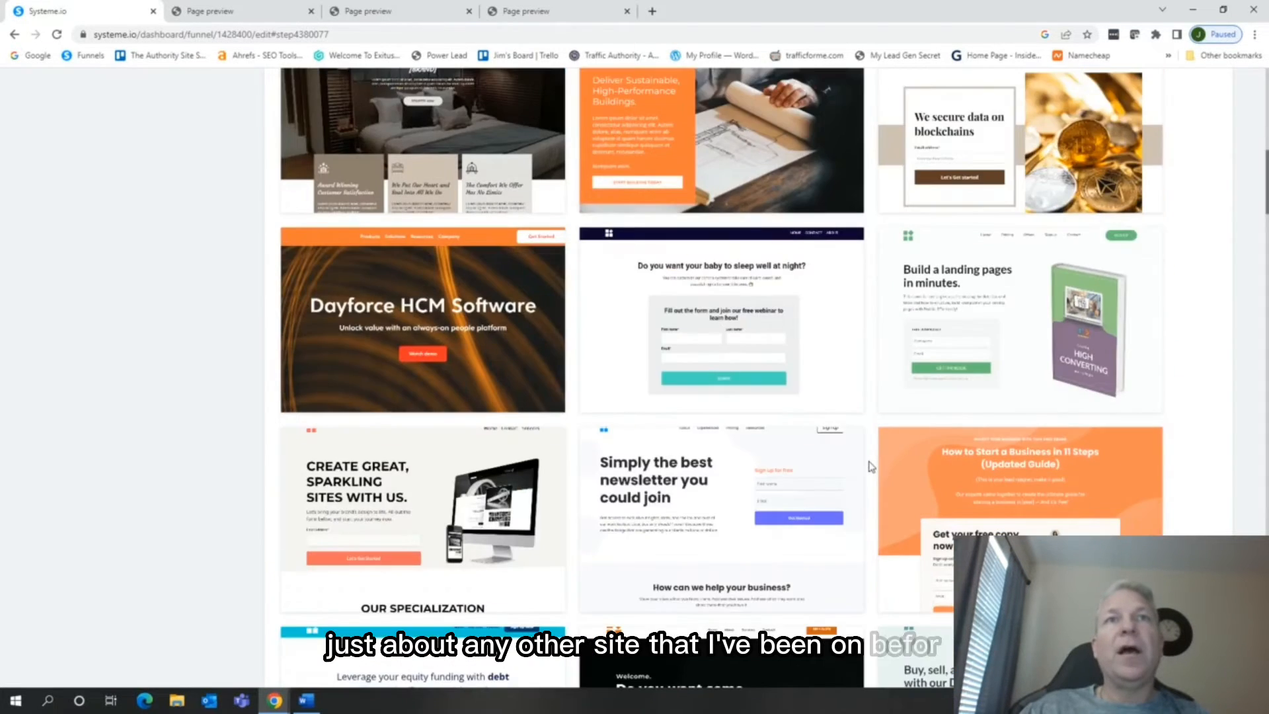
scroll(870, 467, "down", 15)
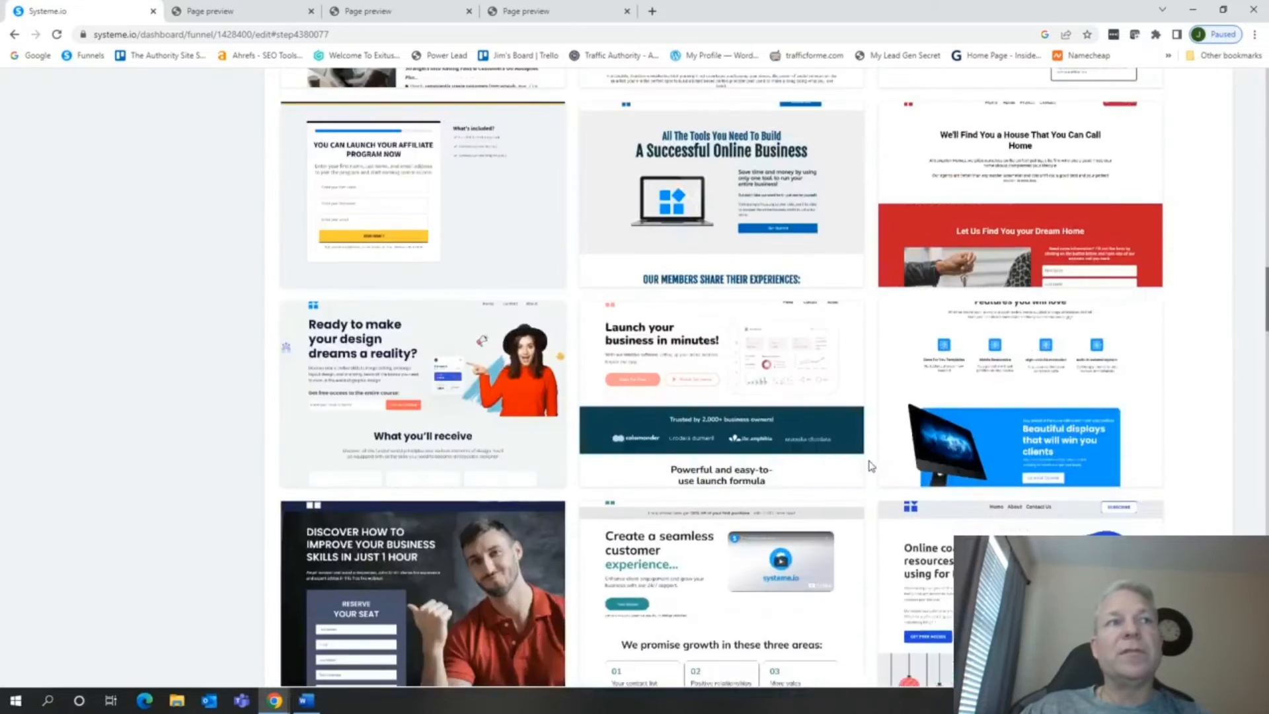
scroll(871, 467, "down", 1)
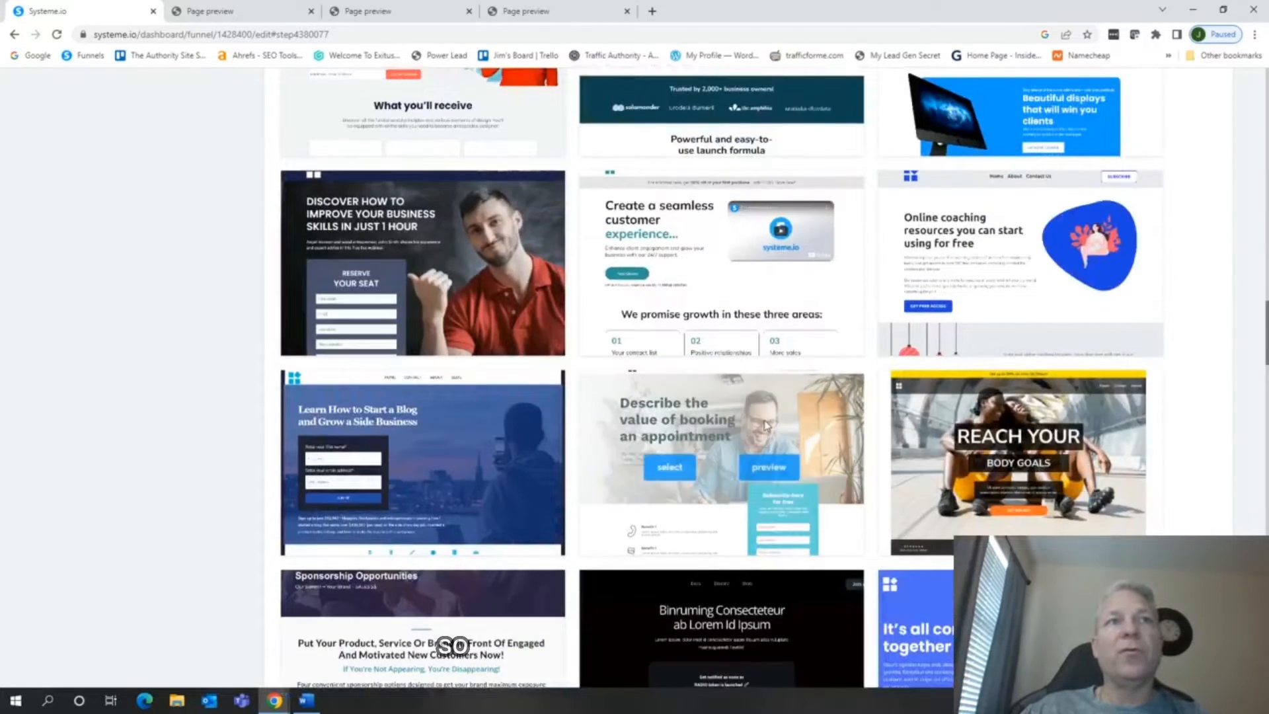
scroll(924, 443, "down", 10)
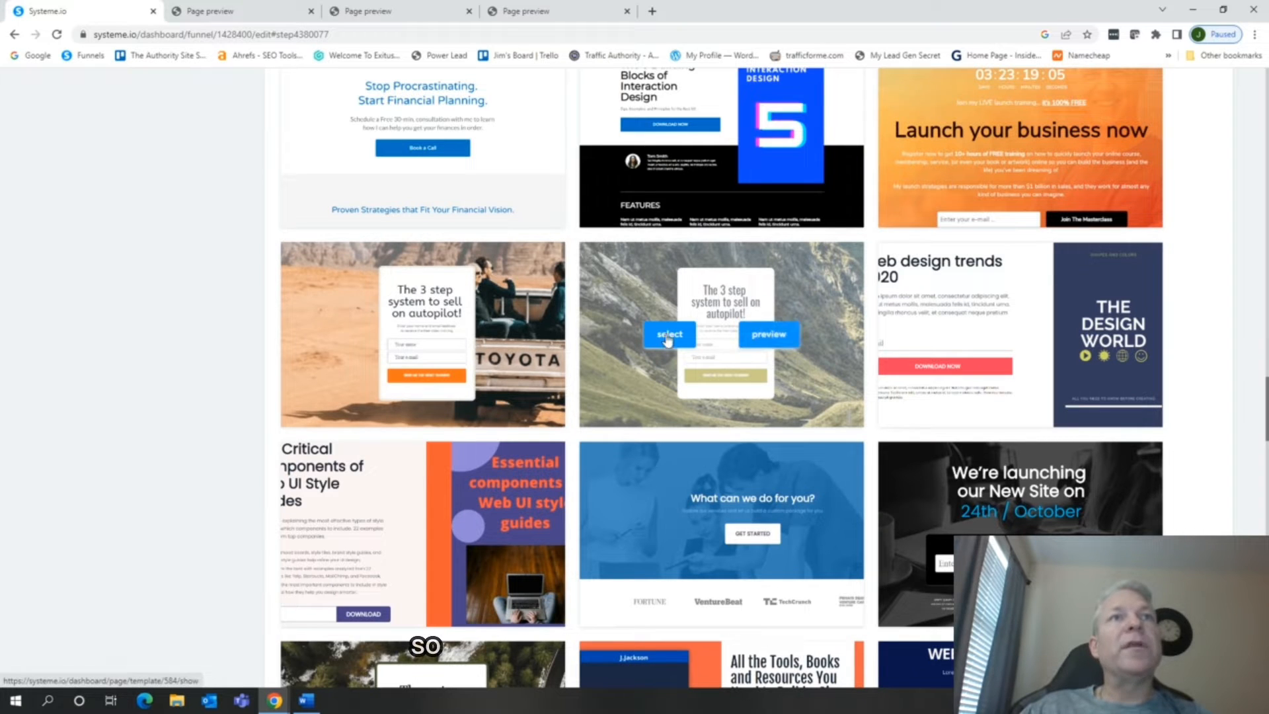
left_click(765, 337)
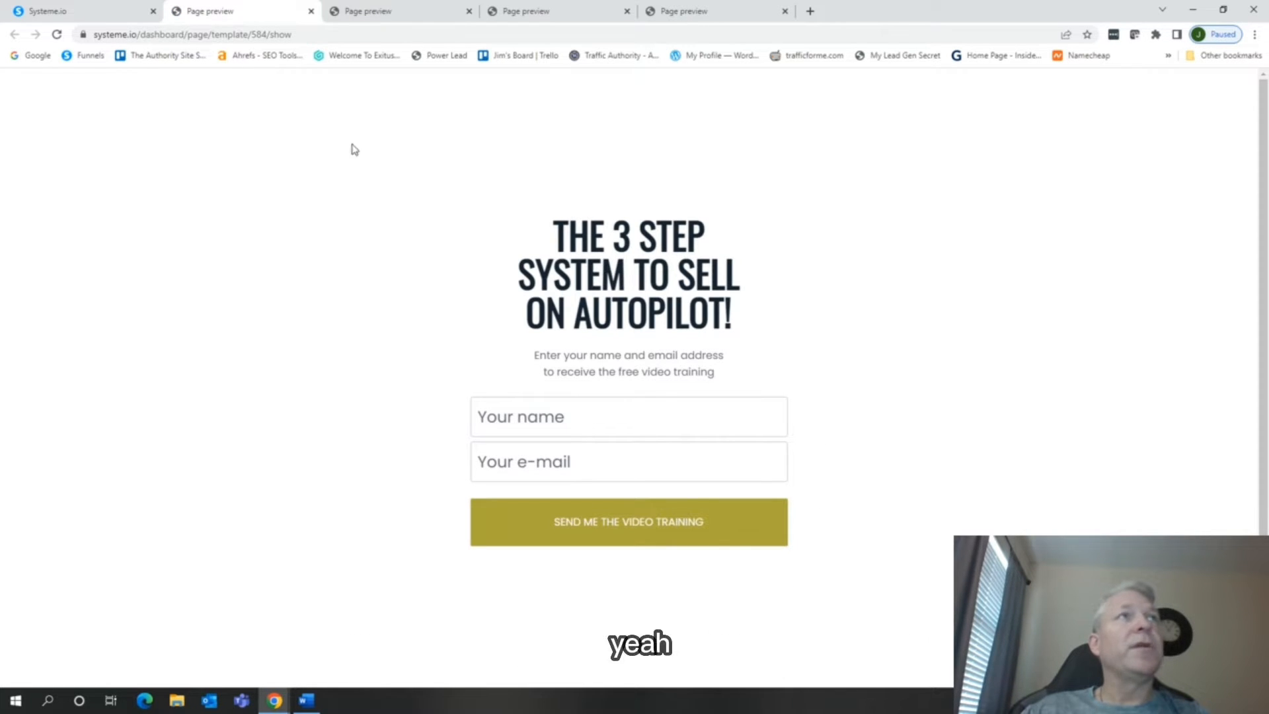
left_click(92, 12)
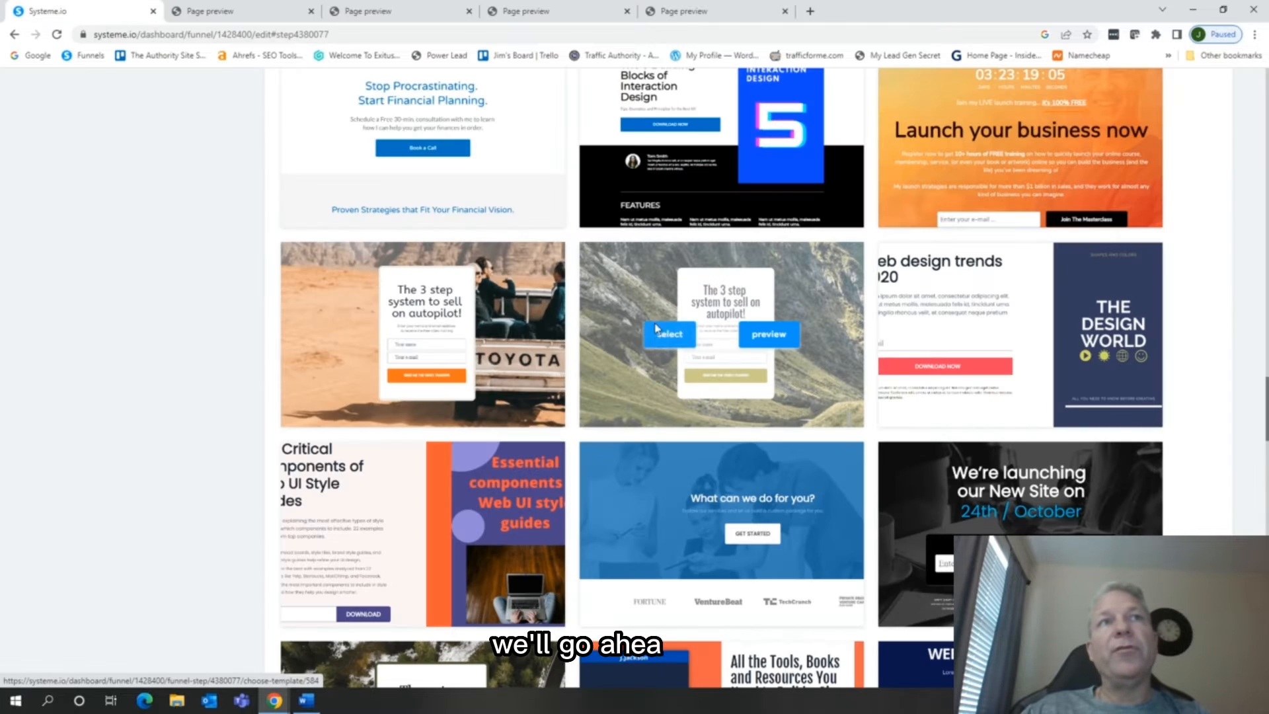
left_click(671, 337)
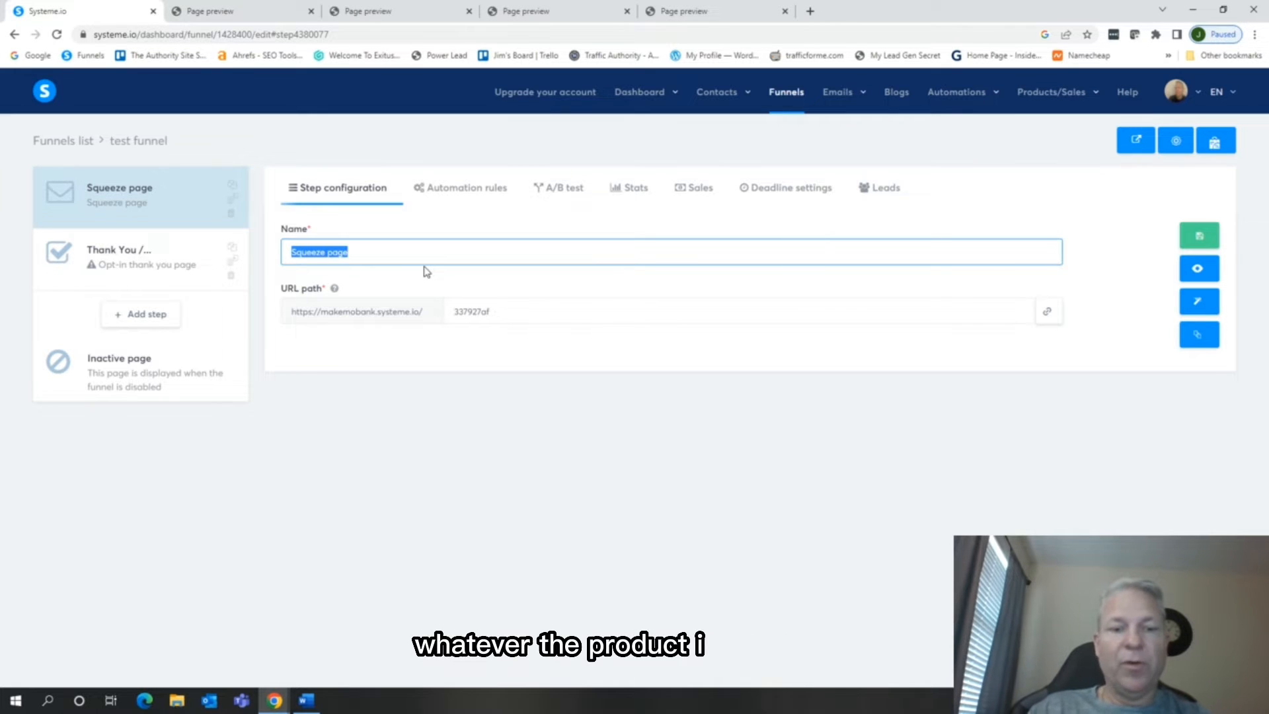
Enter "Ebook" as the squeeze page step's name and open the page for editing
type("Ebook")
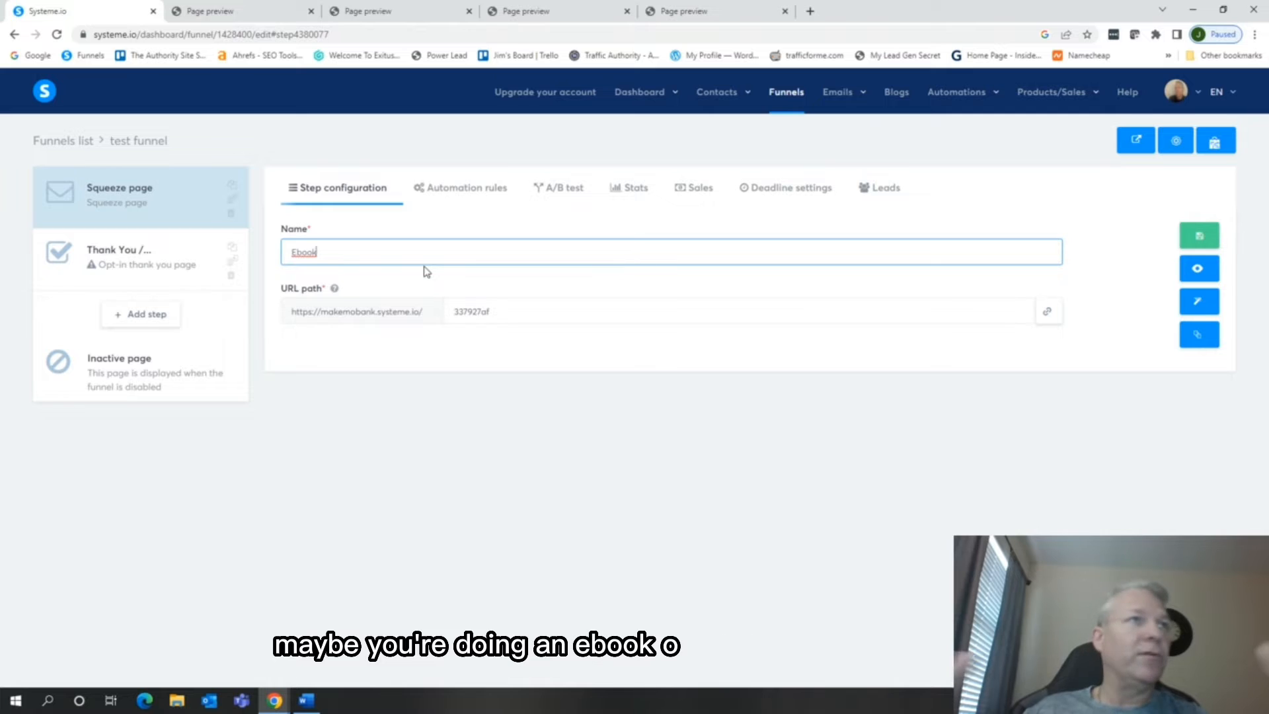
left_click(1199, 304)
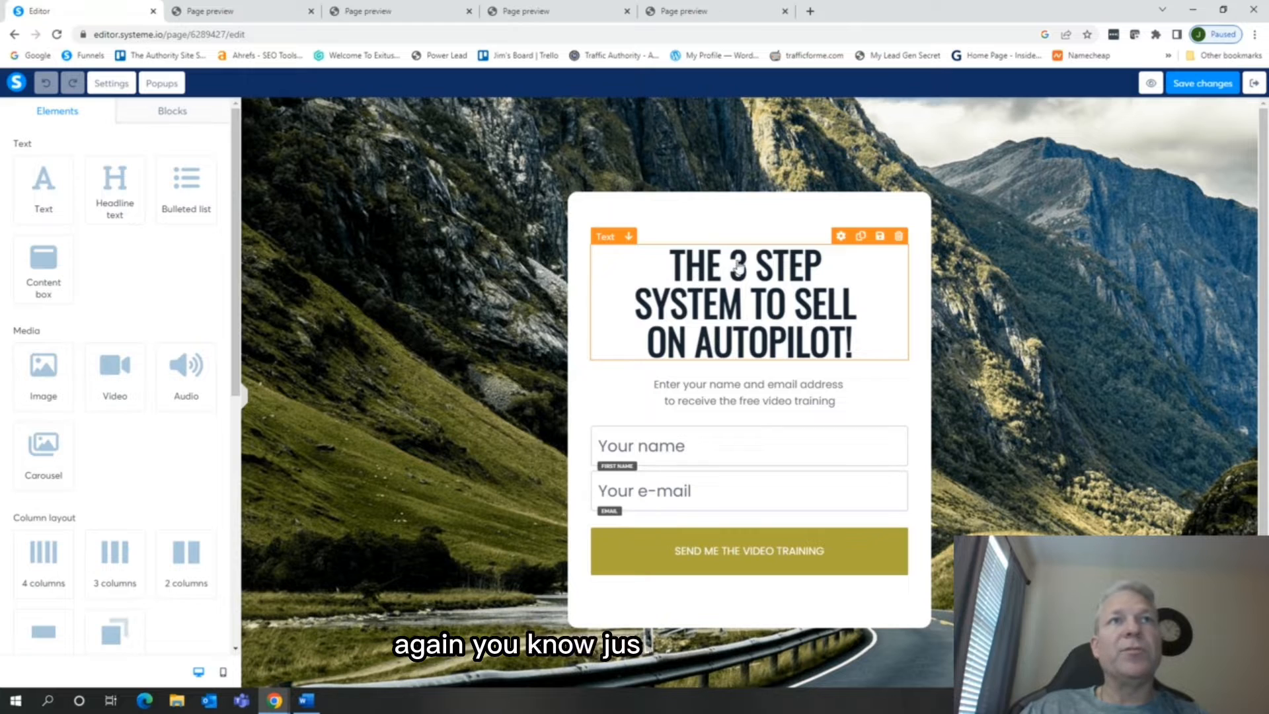
Change the page headline to "THE 3 STEP SYSTEM TO MAKE MONEY ONLINE !"
left_click(793, 309)
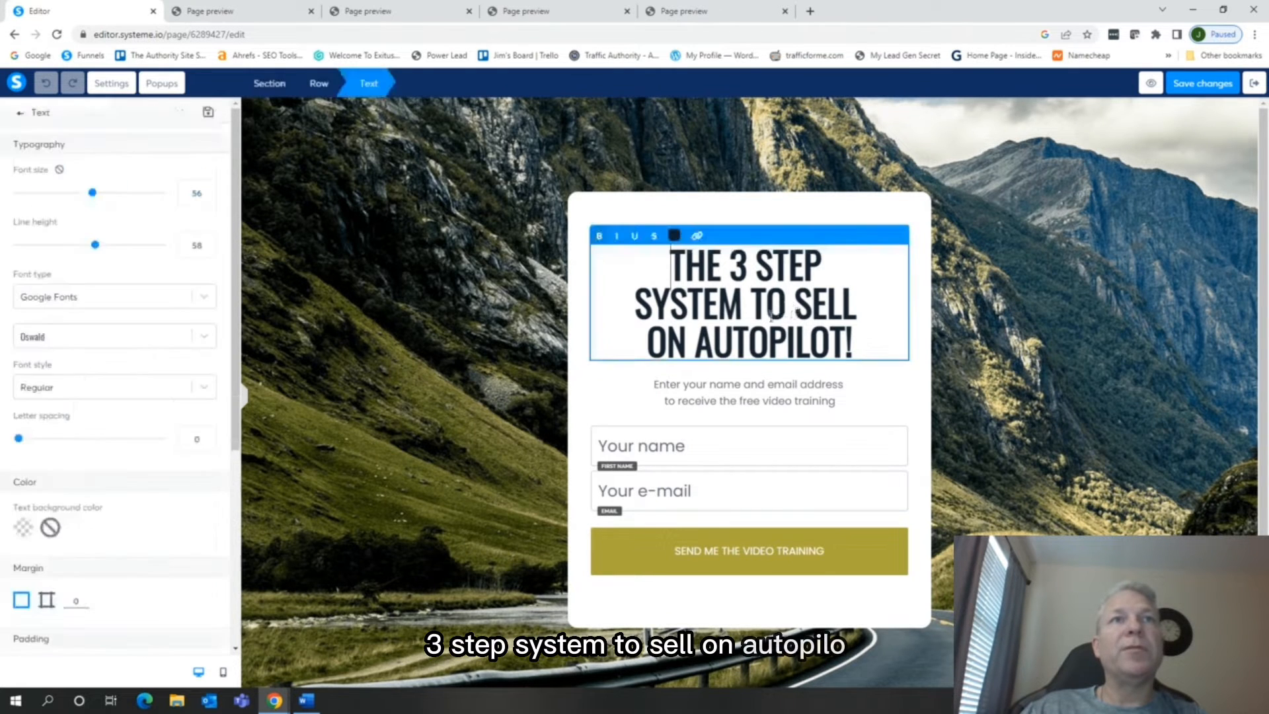
left_click(852, 305)
left_click_drag(853, 305, 797, 302)
type("MAKE MONEY ONL")
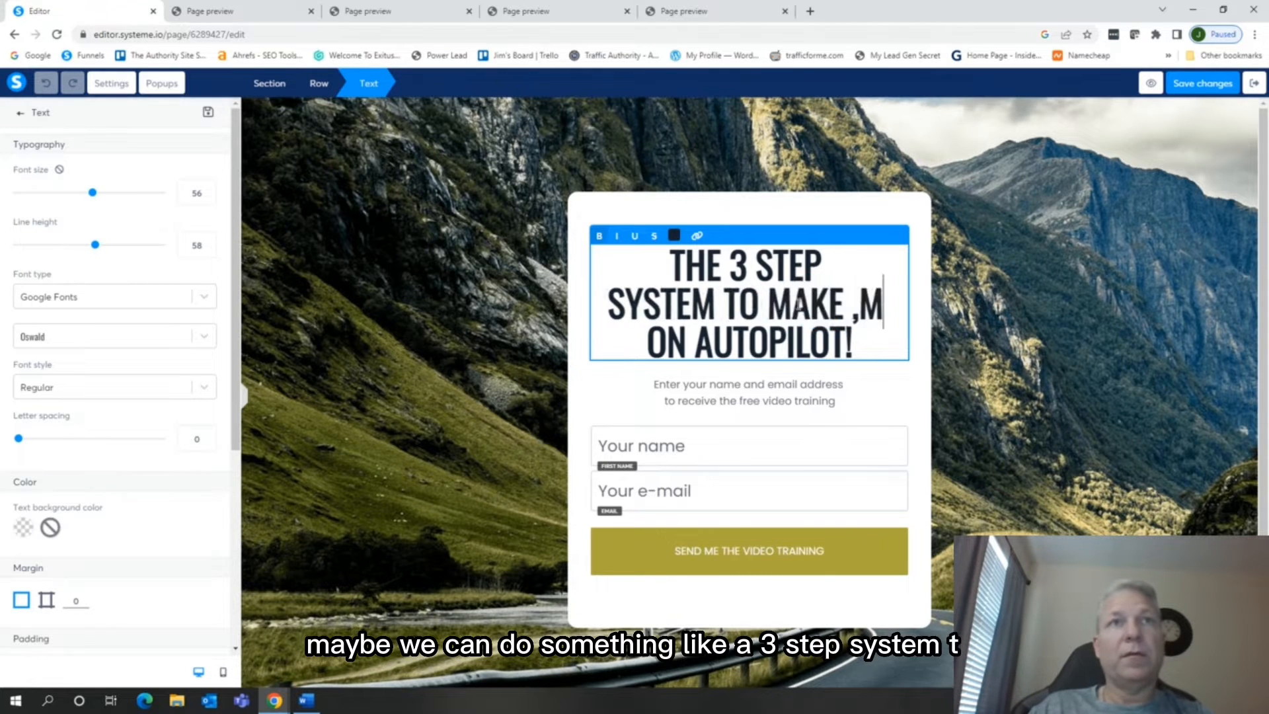
type("INE")
left_click(848, 382)
key("BackSpace")
key("BackSpace")
key("BackSpace")
key("BackSpace")
key("BackSpace")
key("BackSpace")
key("BackSpace")
key("BackSpace")
key("BackSpace")
key("BackSpace")
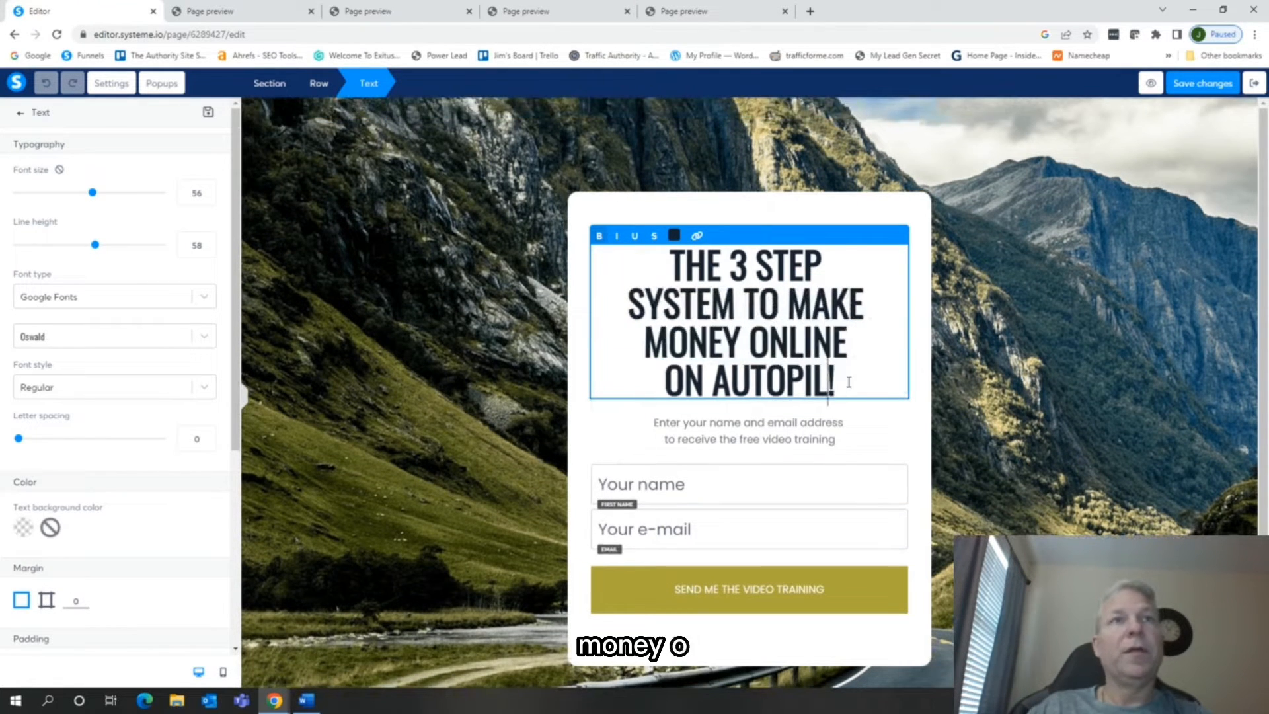
key("BackSpace")
key("BackSpace")
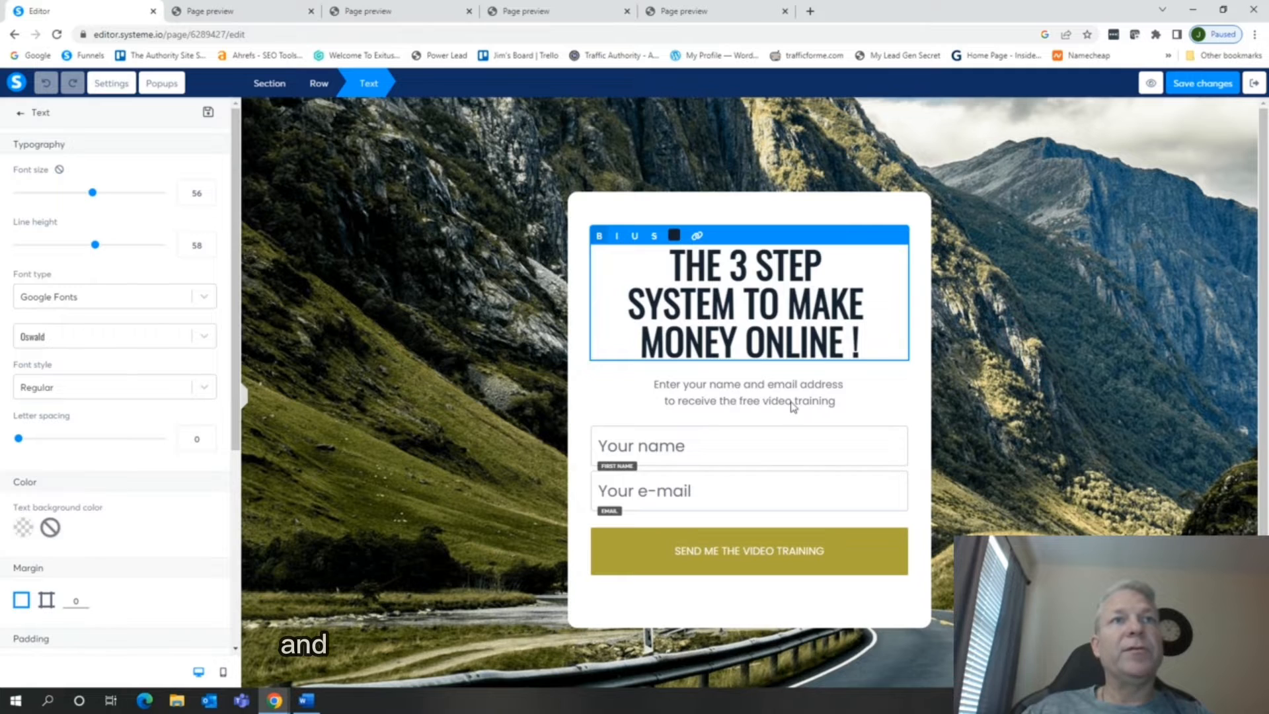
Reword the text below the headline to "Enter your name and email address to receive the free Ebook"
left_click(836, 407)
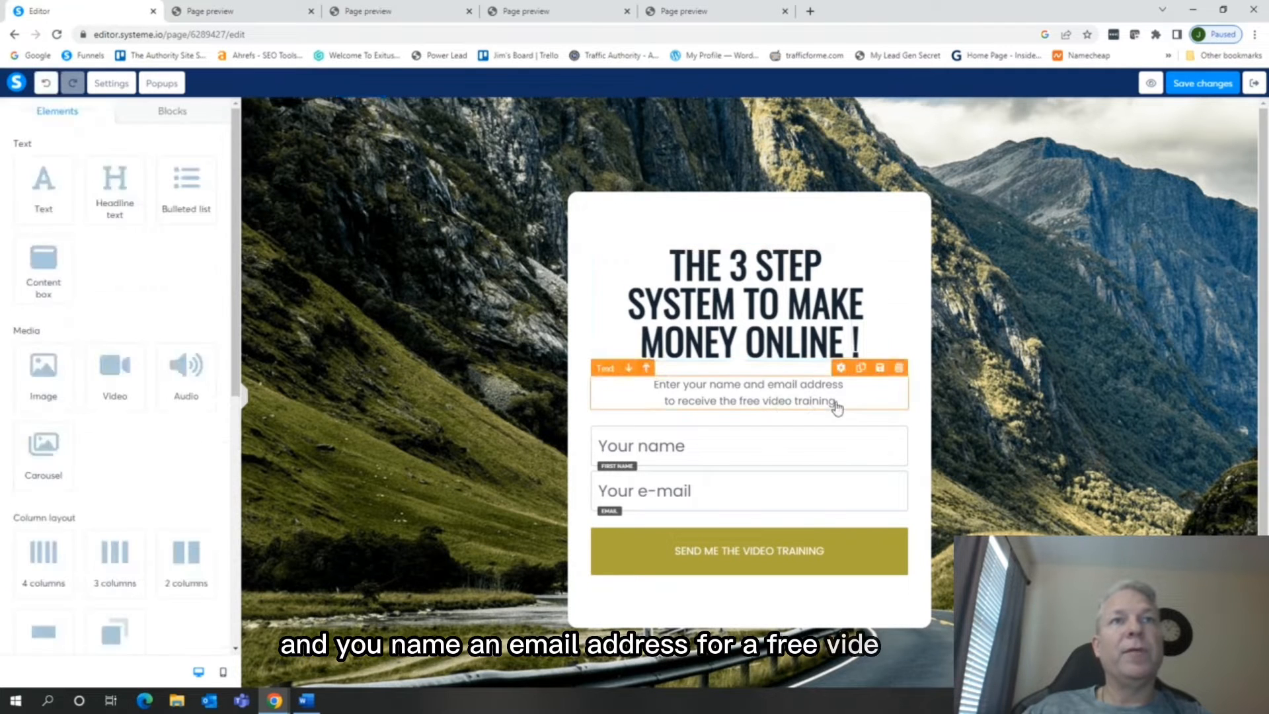
left_click(836, 407)
triple_click(804, 397)
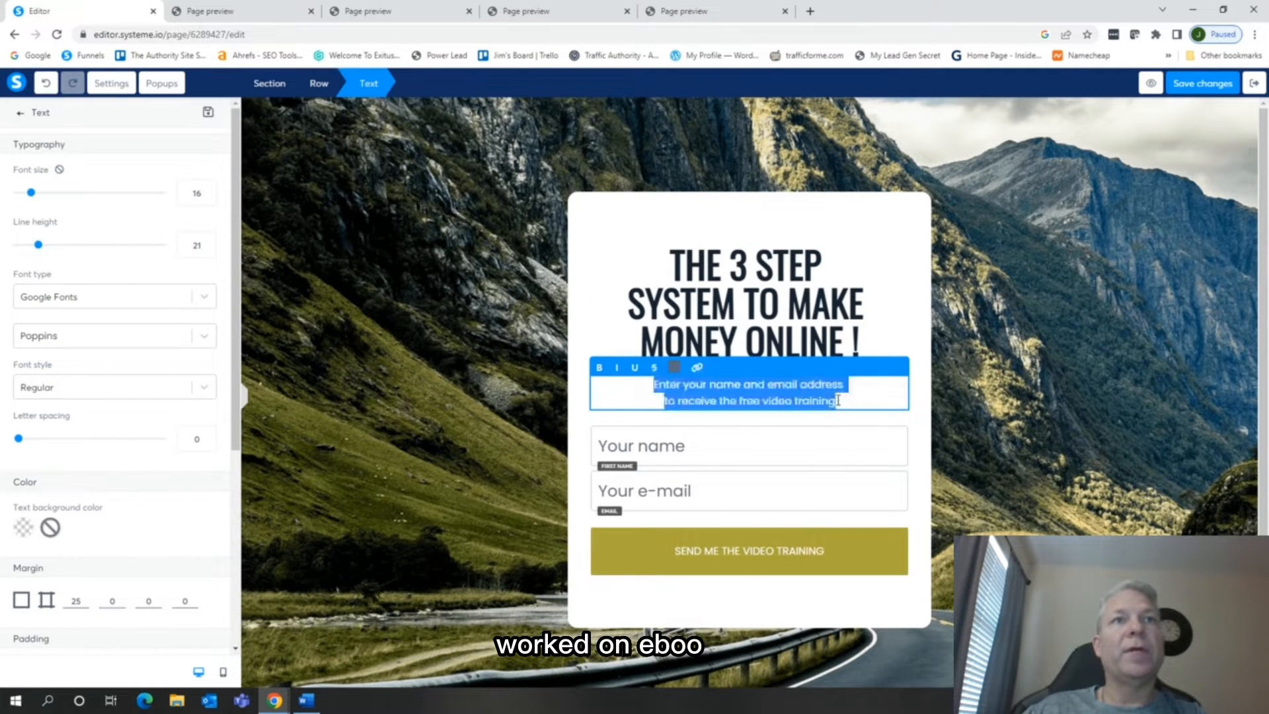
left_click(838, 401)
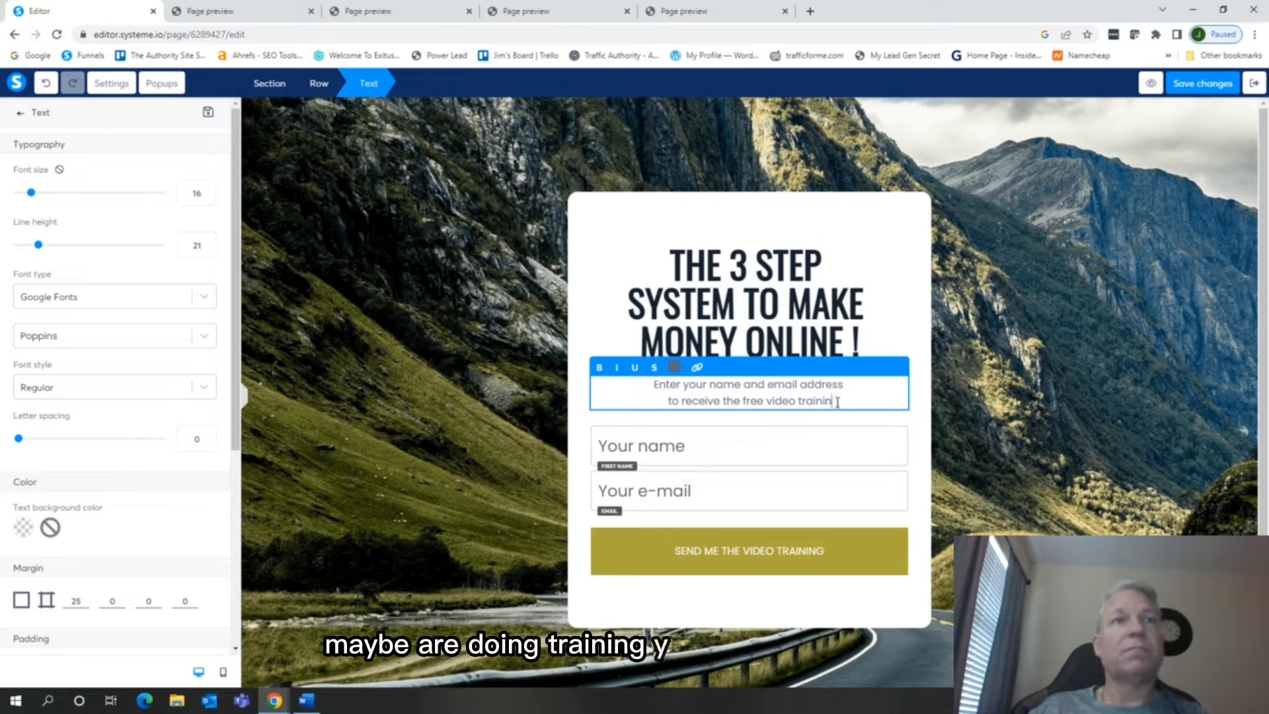
key("ctrl+BackSpace")
key("ctrl+BackSpace")
type("Ebook")
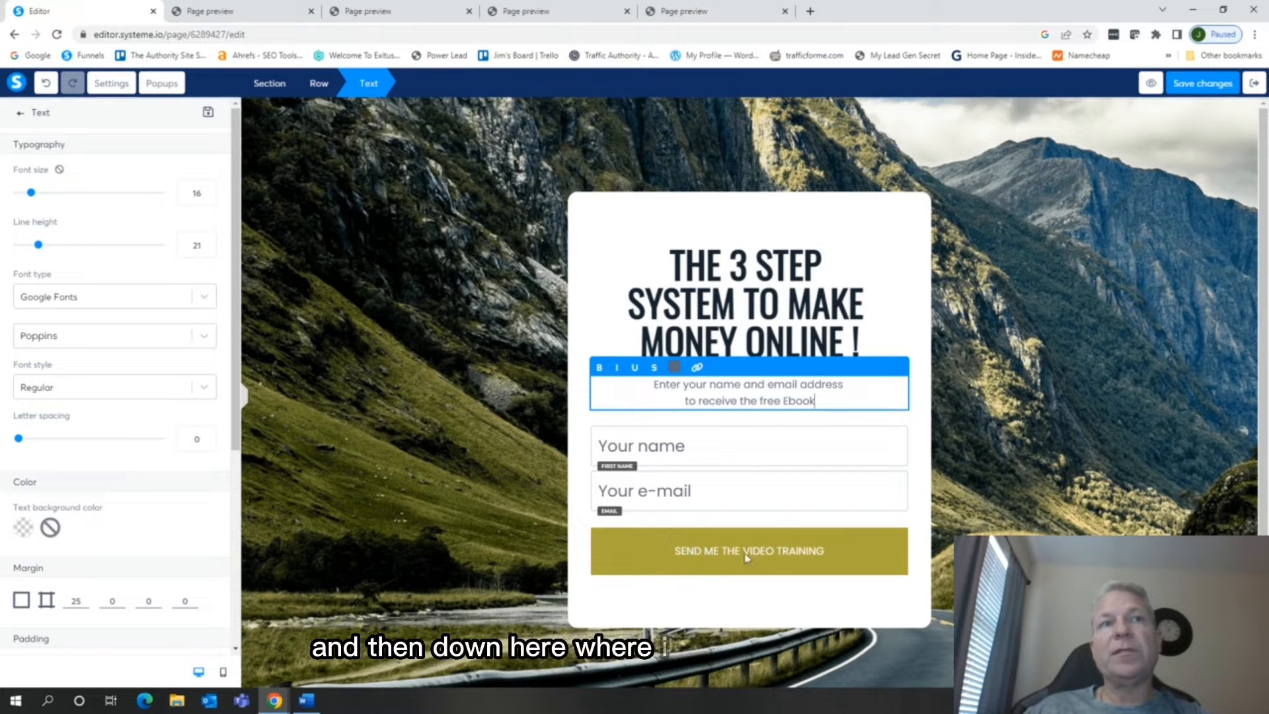
Set the form button's click action to Next step URL
left_click(772, 561)
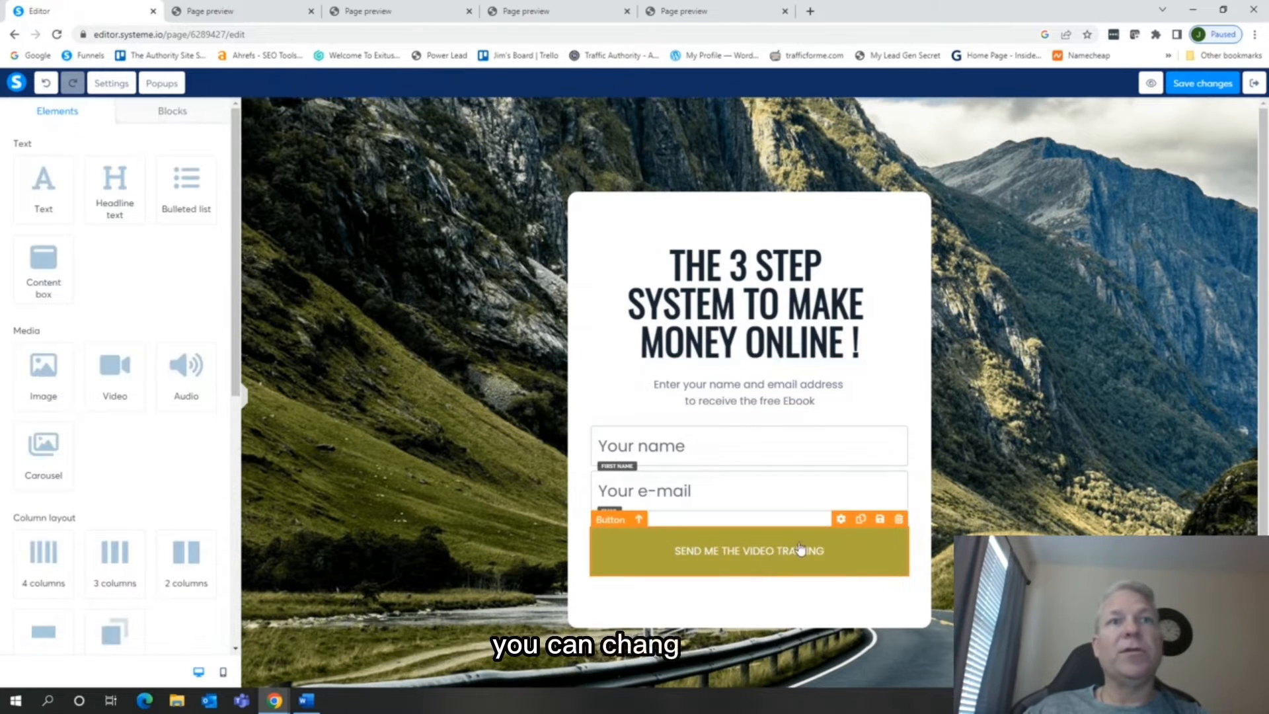
left_click(841, 519)
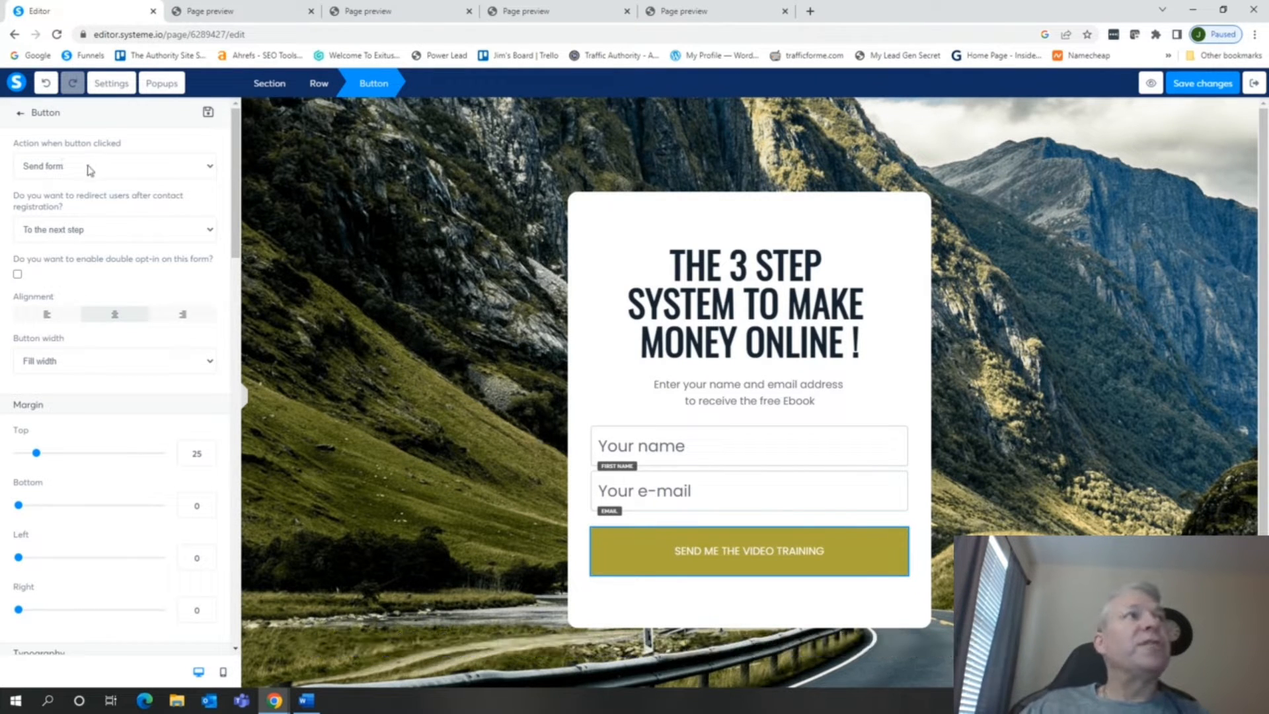
left_click(142, 170)
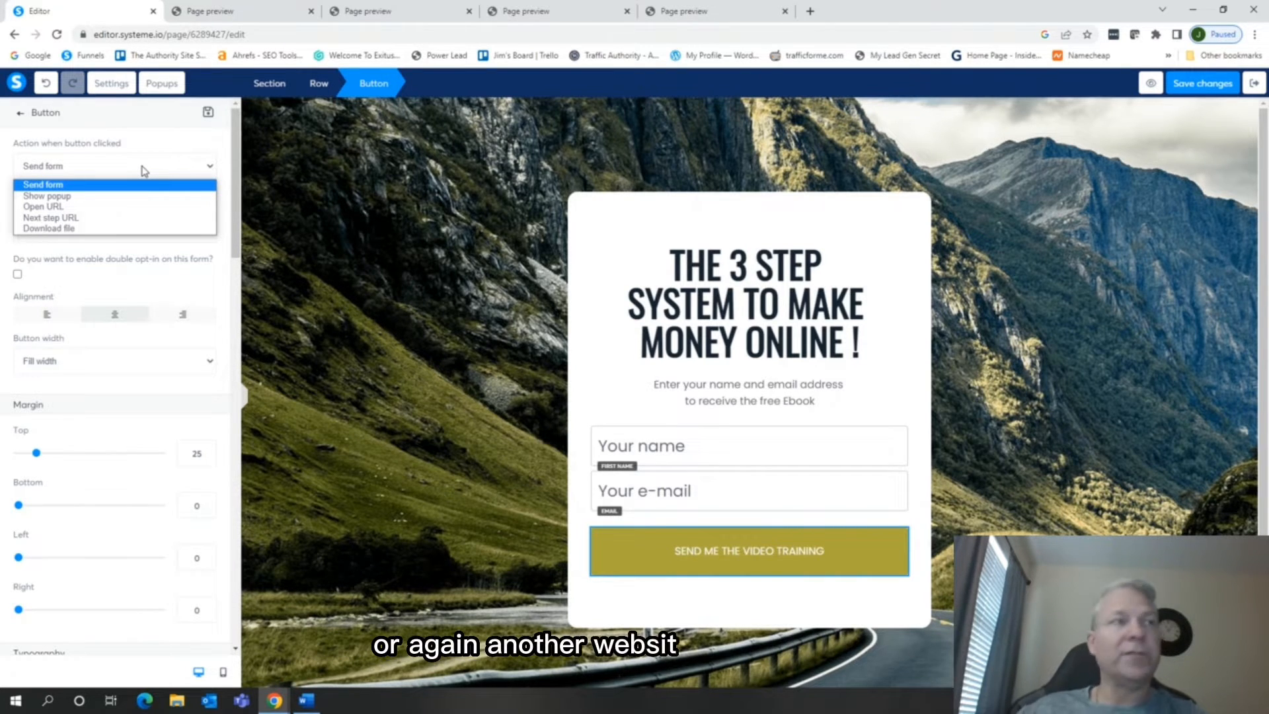
left_click(66, 220)
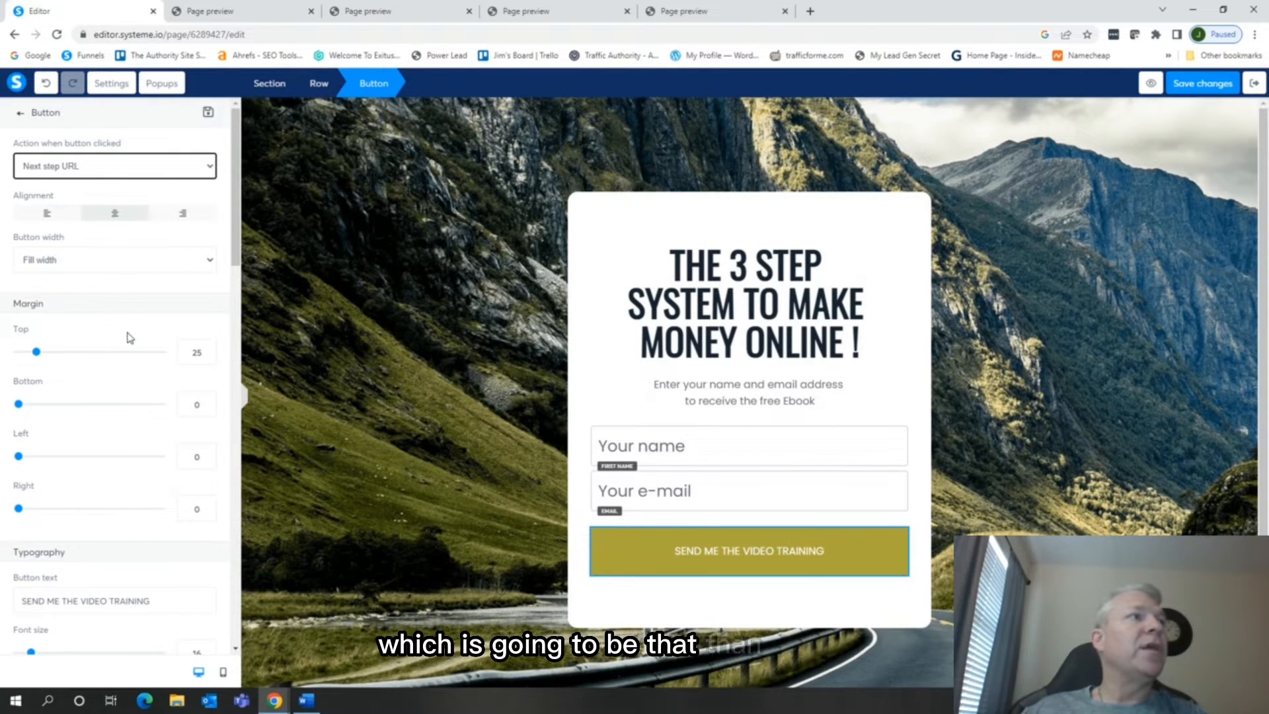
Change the form button's text to "SEND ME THE EBOOK"
scroll(108, 344, "down", 4)
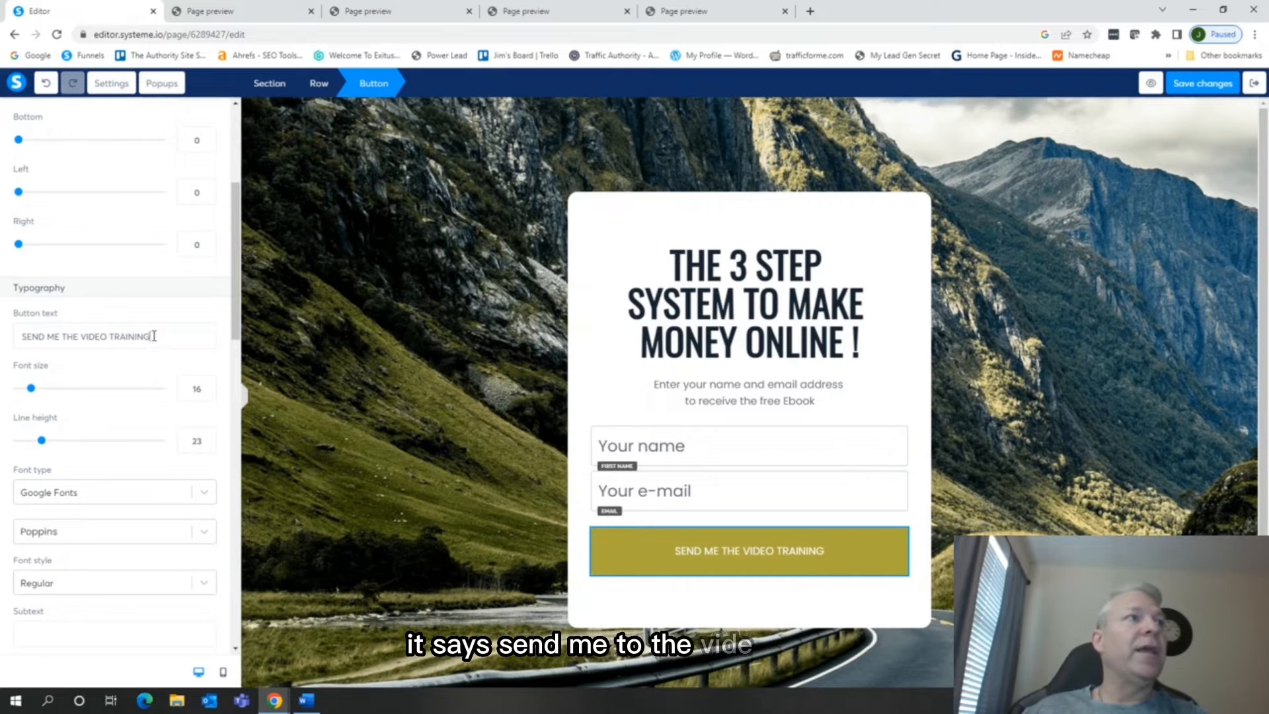
left_click_drag(154, 336, 83, 336)
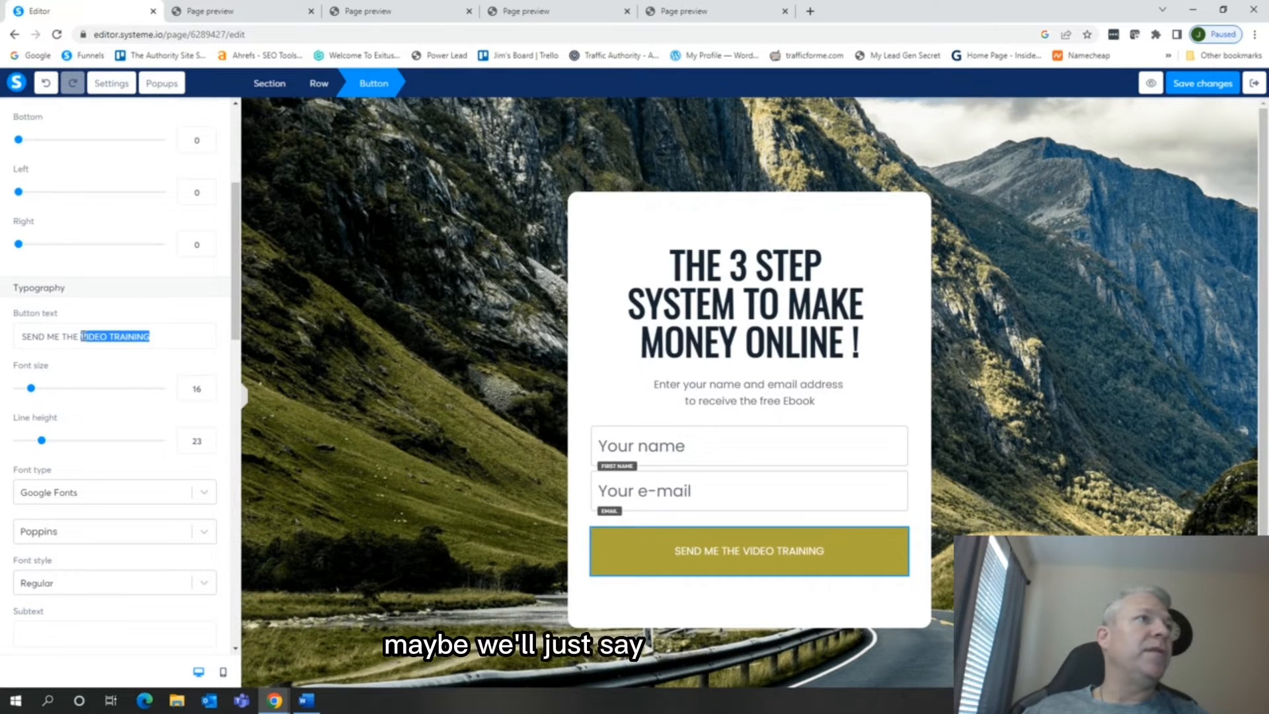
type("EBOOK")
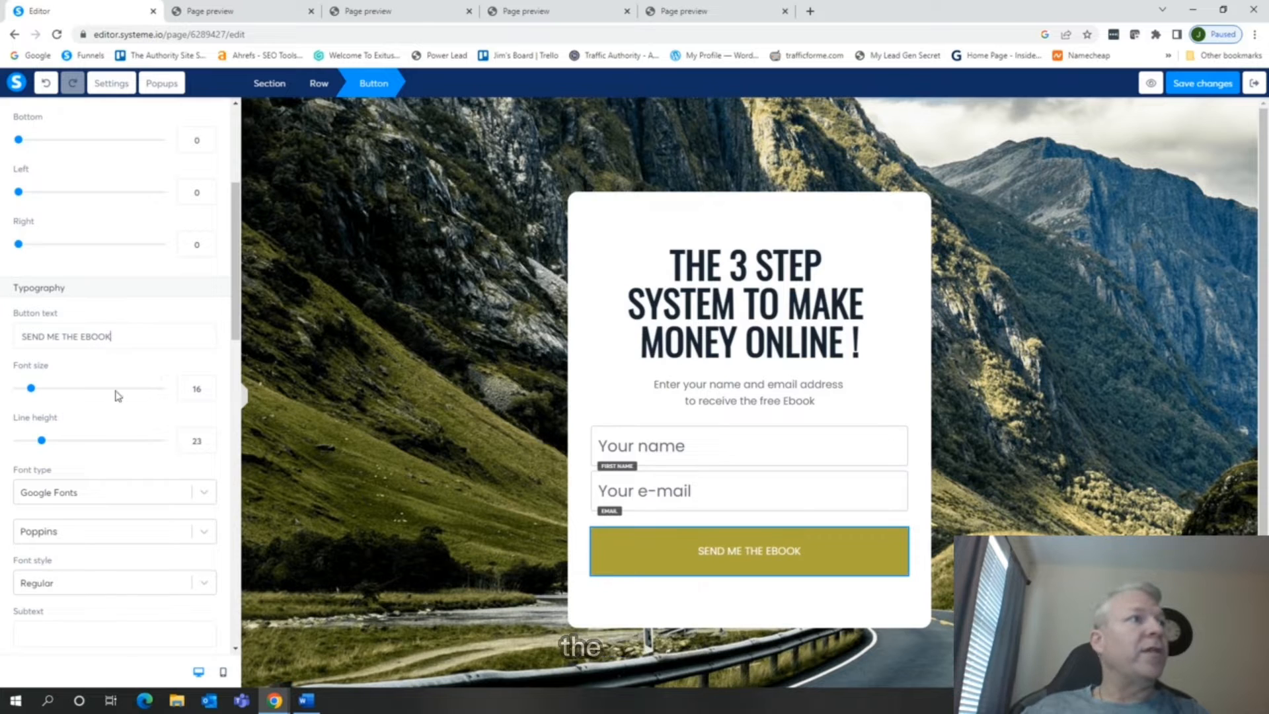
Set the form button's background color to the default red, D0021B
scroll(116, 394, "down", 2)
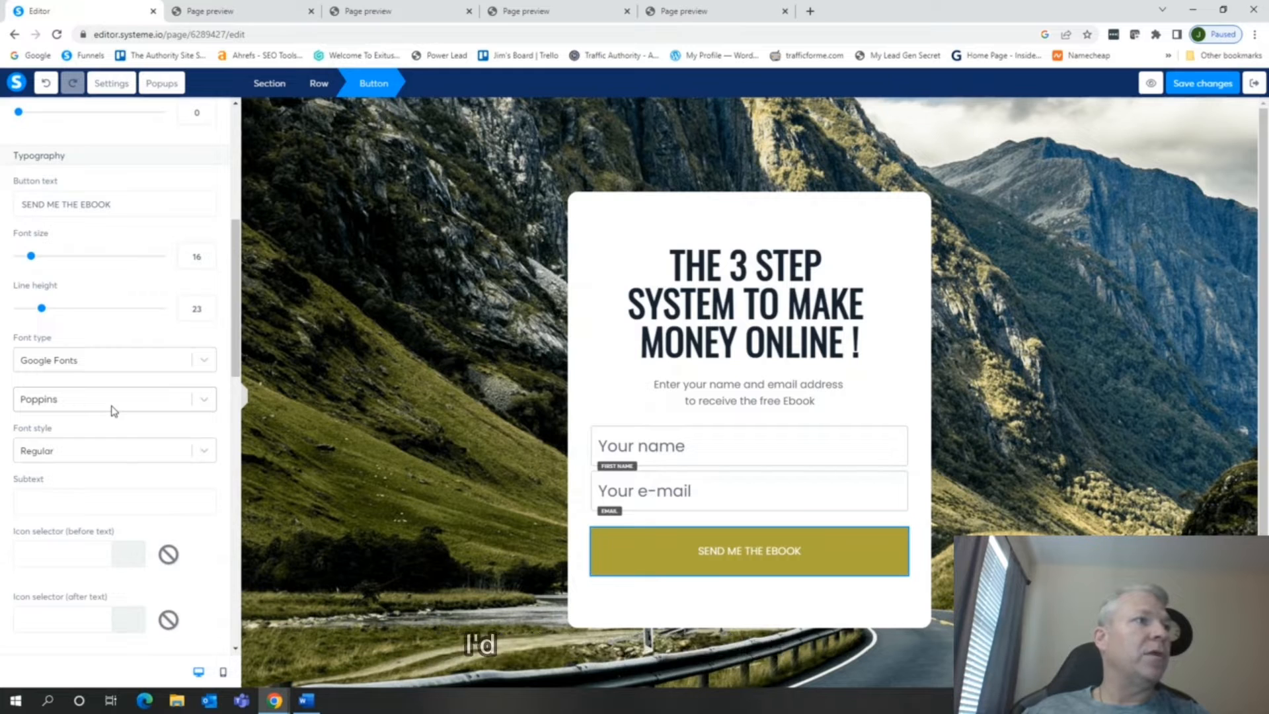
scroll(114, 411, "down", 5)
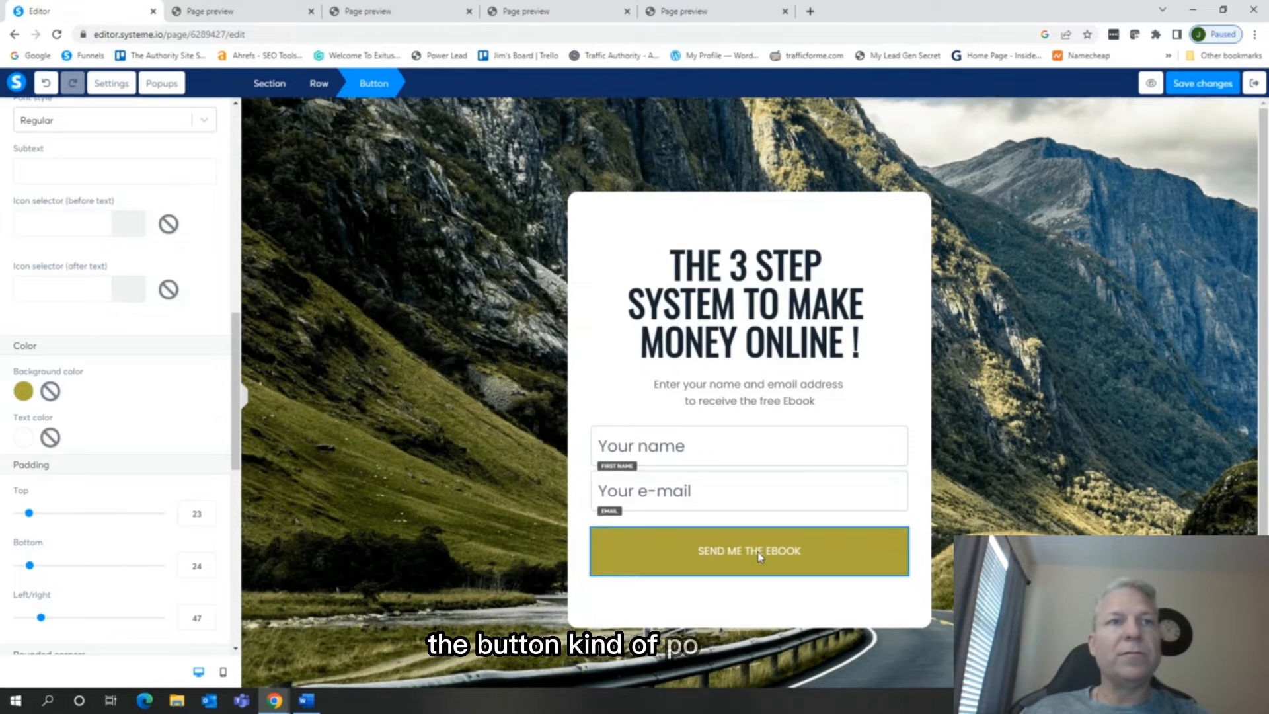
left_click(28, 396)
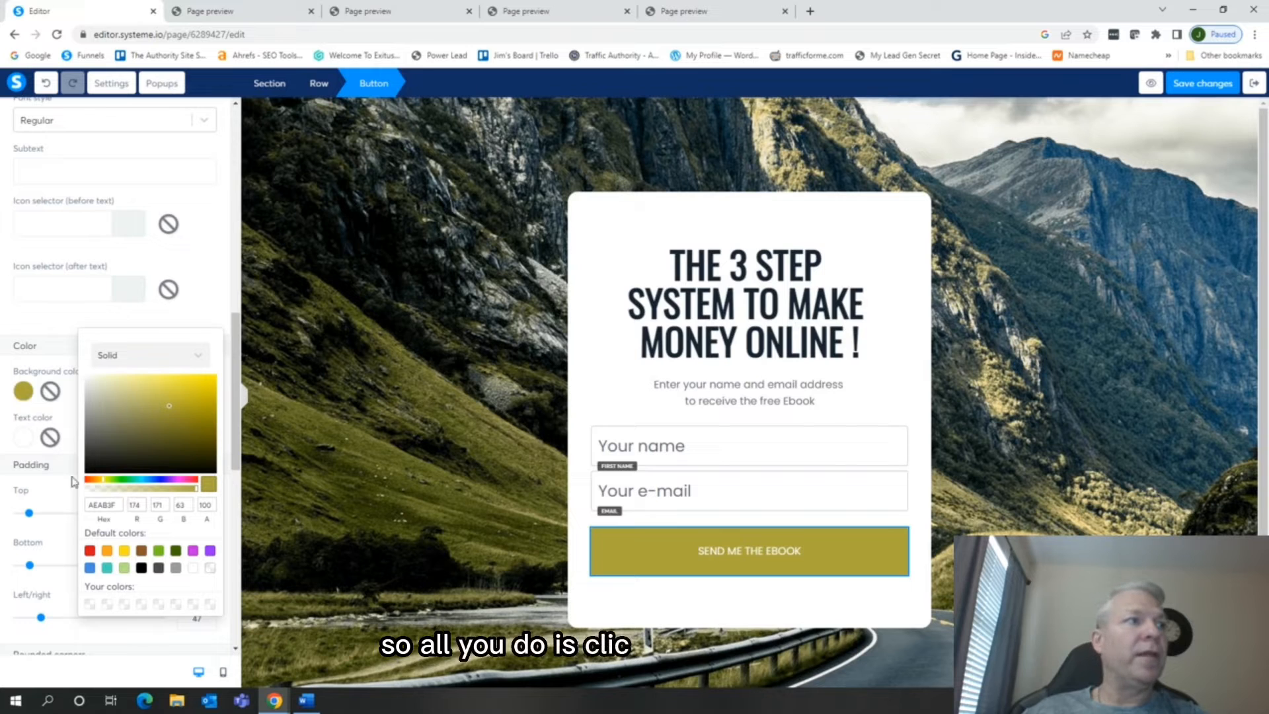
left_click(90, 552)
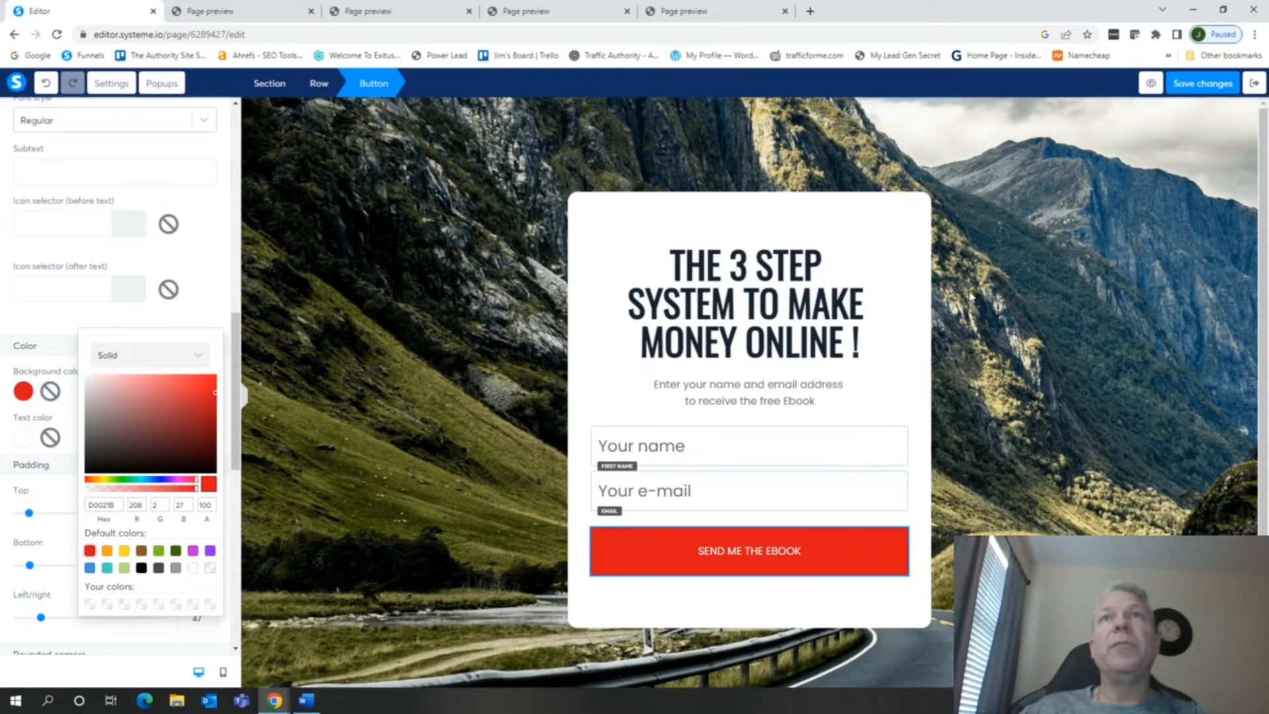
Save the squeeze page changes and exit the page editor
left_click(1201, 90)
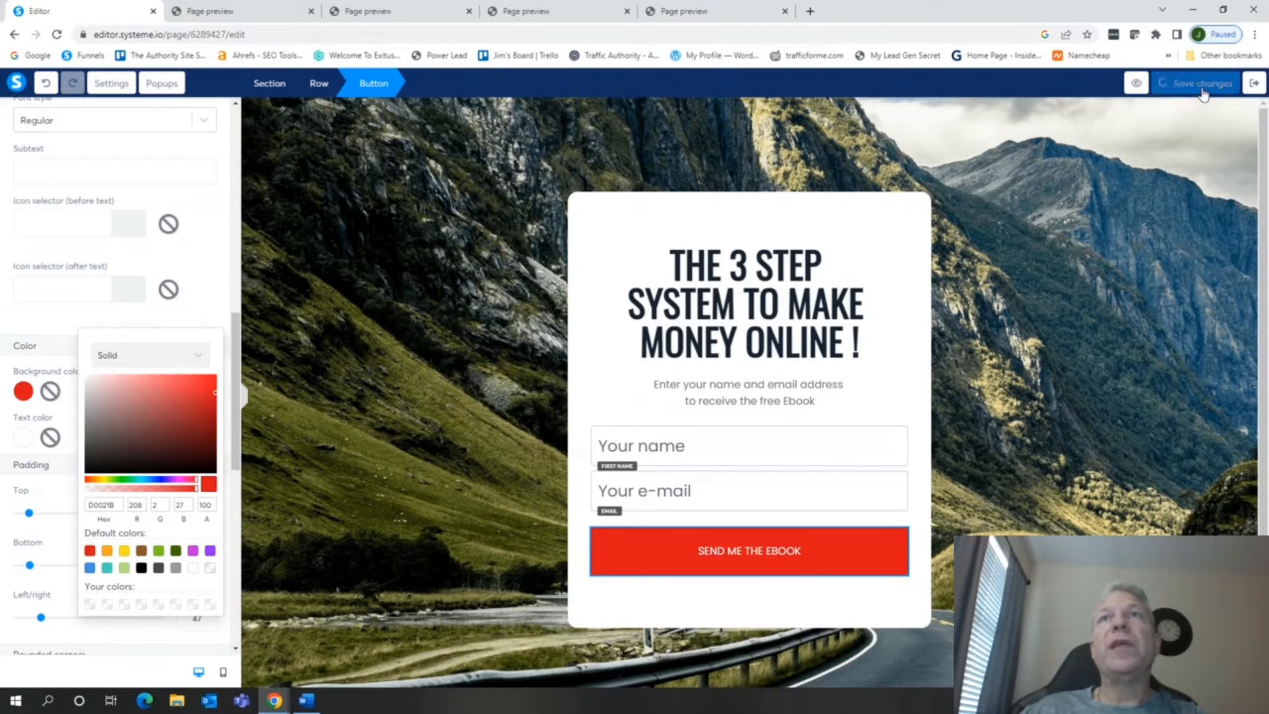
left_click(1252, 88)
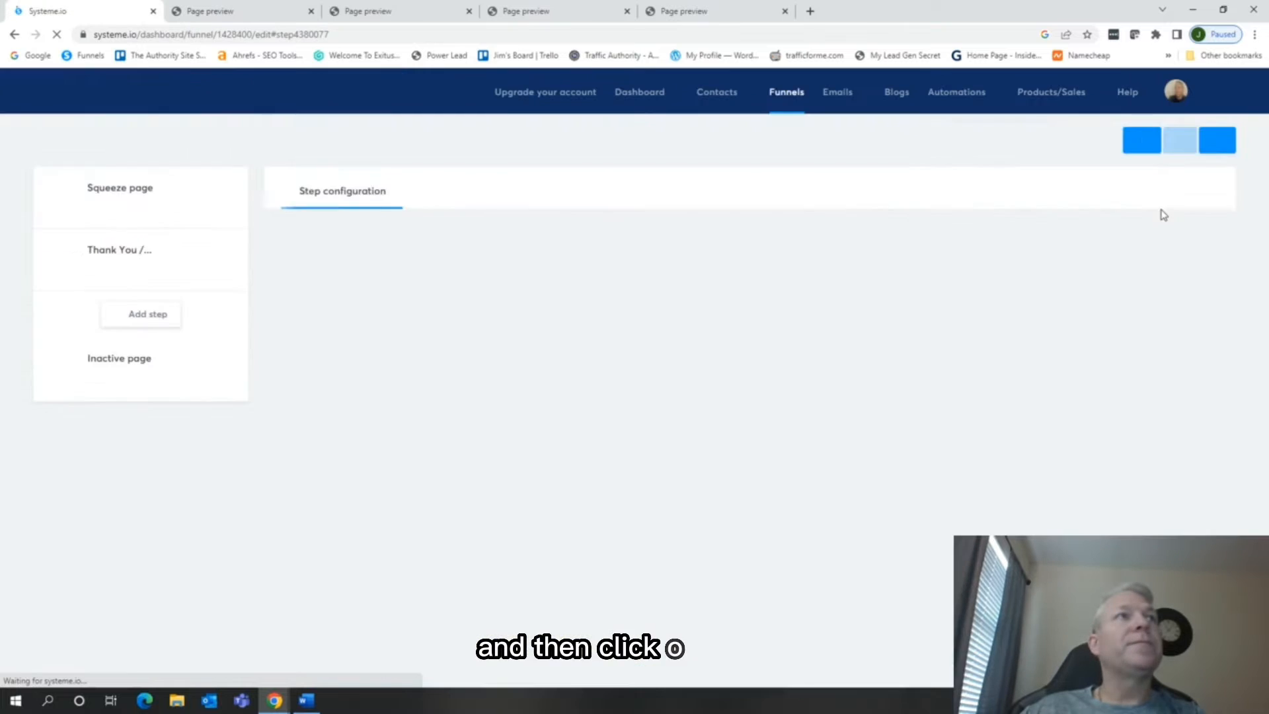
Preview and select the blue mountain "Thank You !" template with the Facebook group invitation for the funnel's Thank You step
left_click(149, 268)
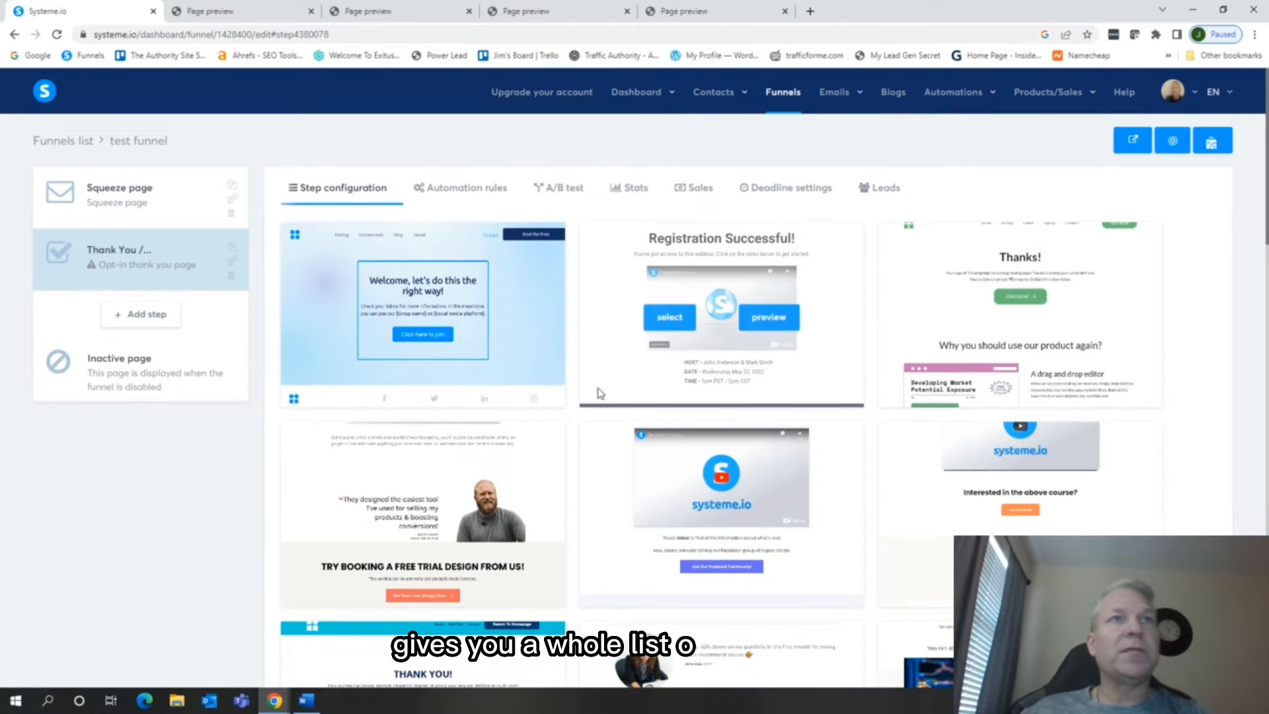
scroll(866, 427, "down", 10)
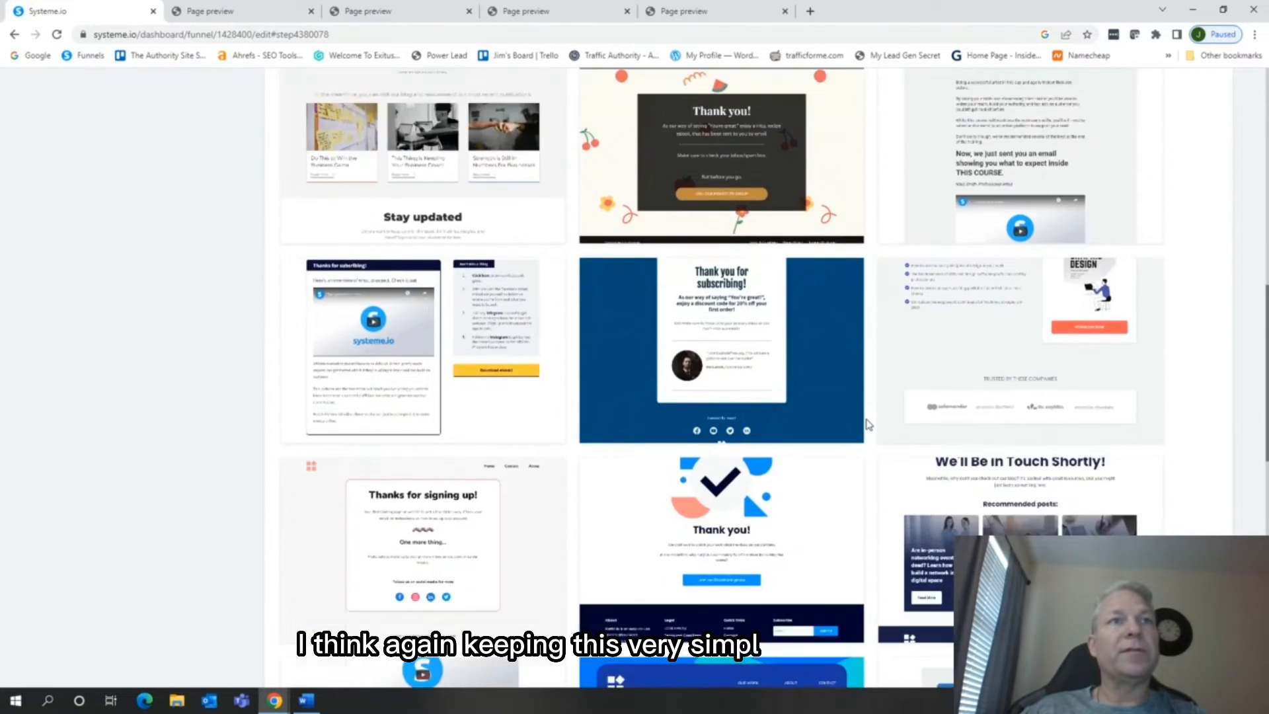
scroll(868, 424, "down", 2)
mouse_move(723, 146)
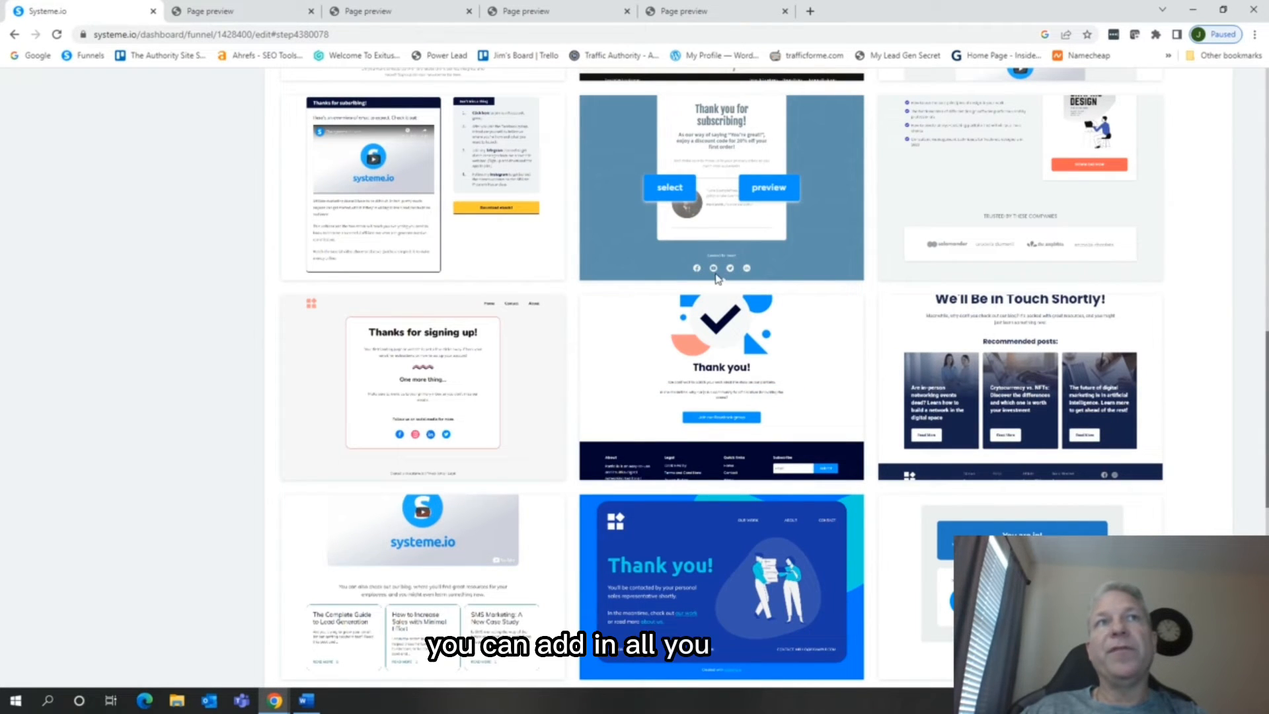
scroll(810, 332, "down", 8)
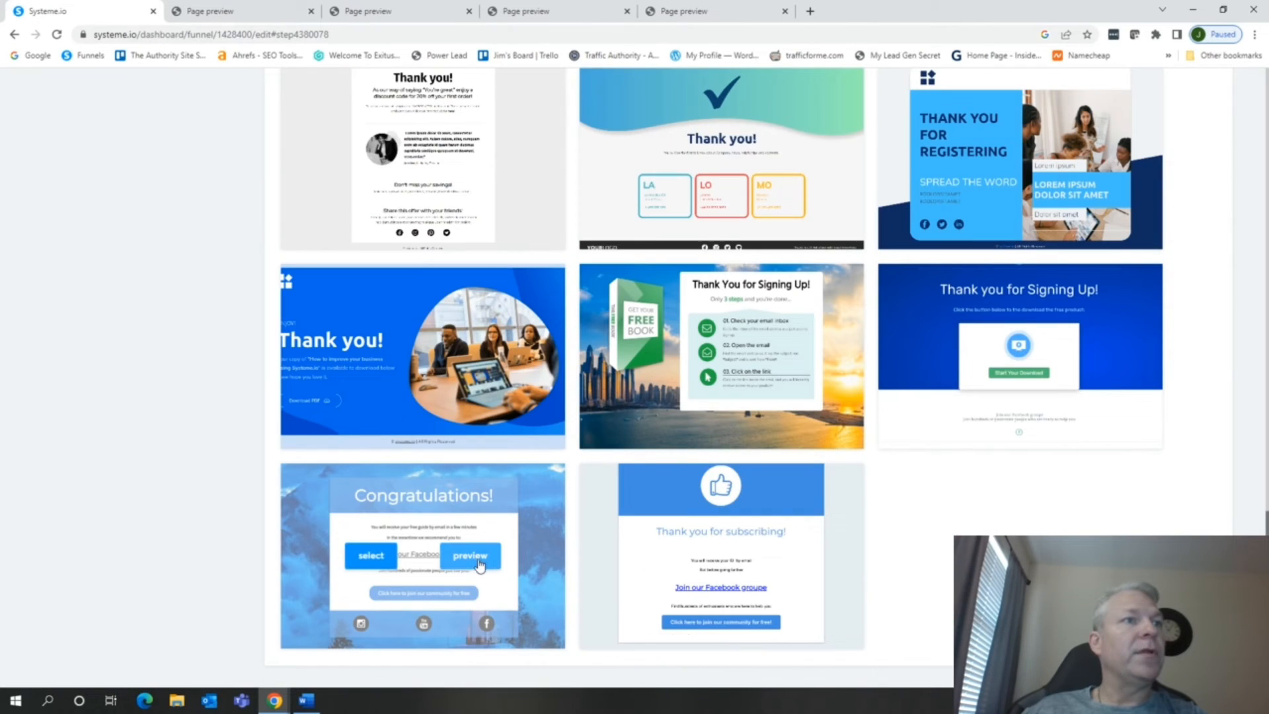
left_click(478, 558)
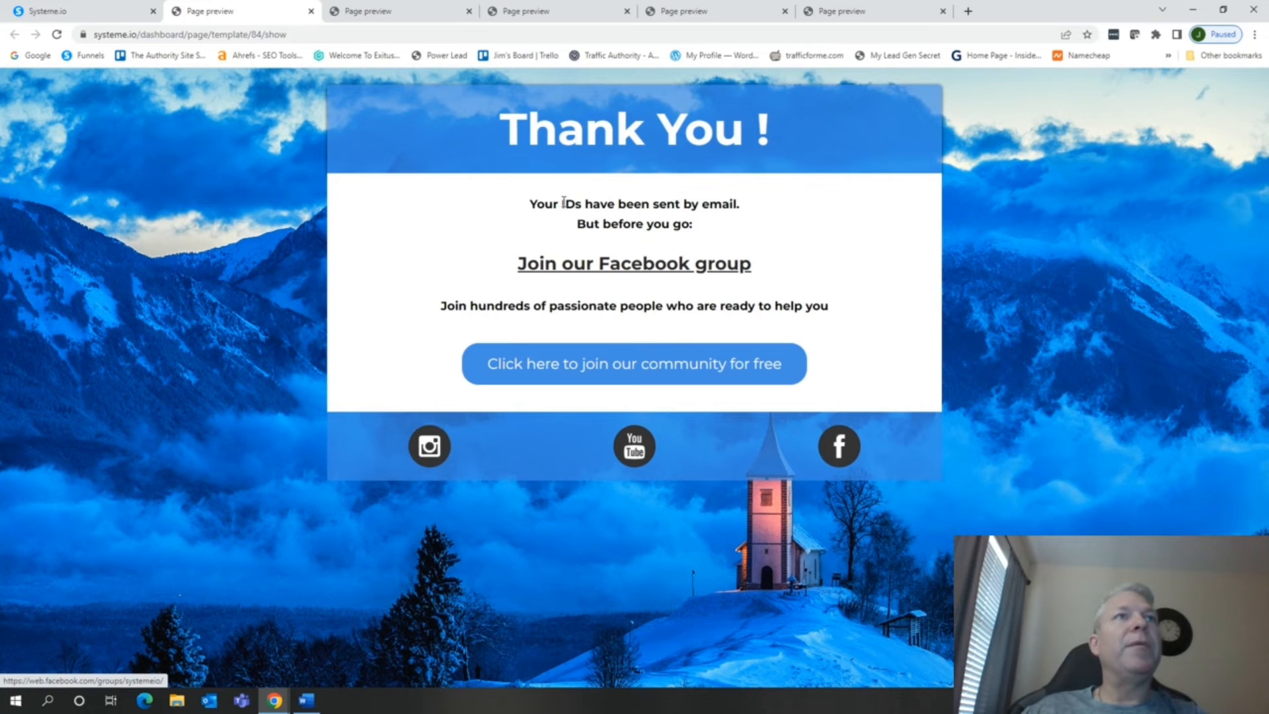
left_click_drag(563, 203, 569, 204)
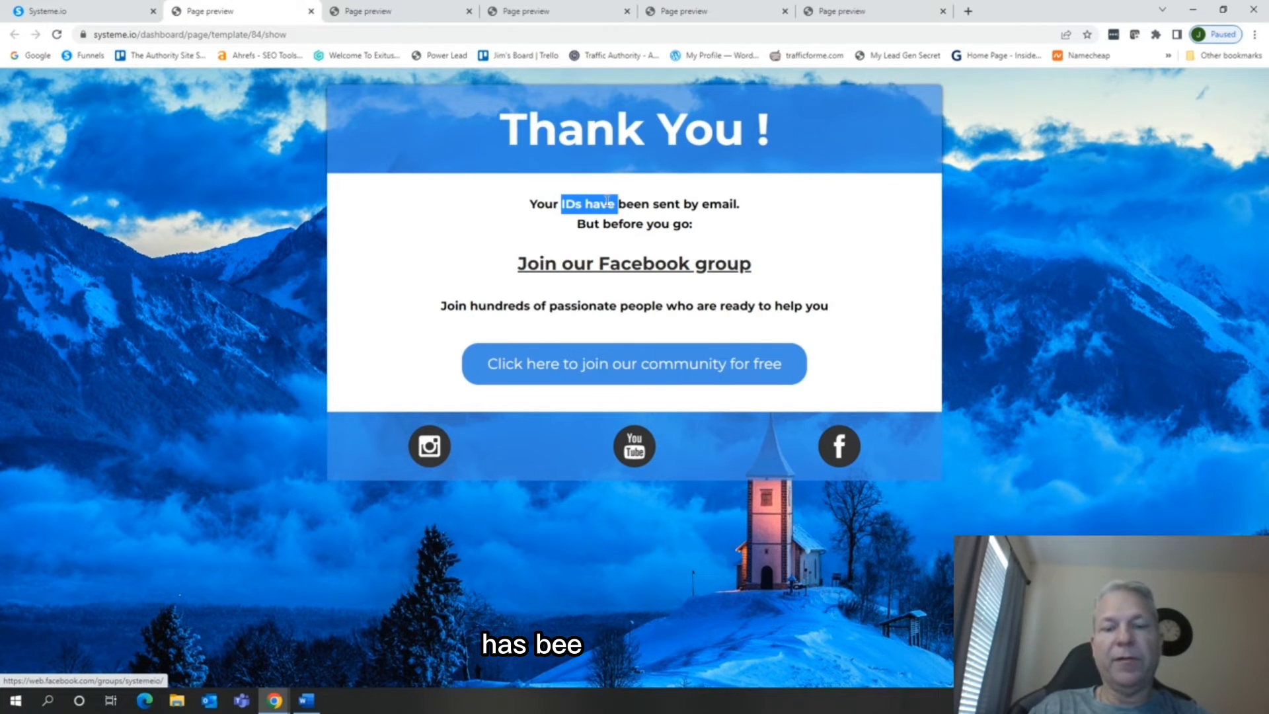
left_click(93, 23)
left_click(368, 557)
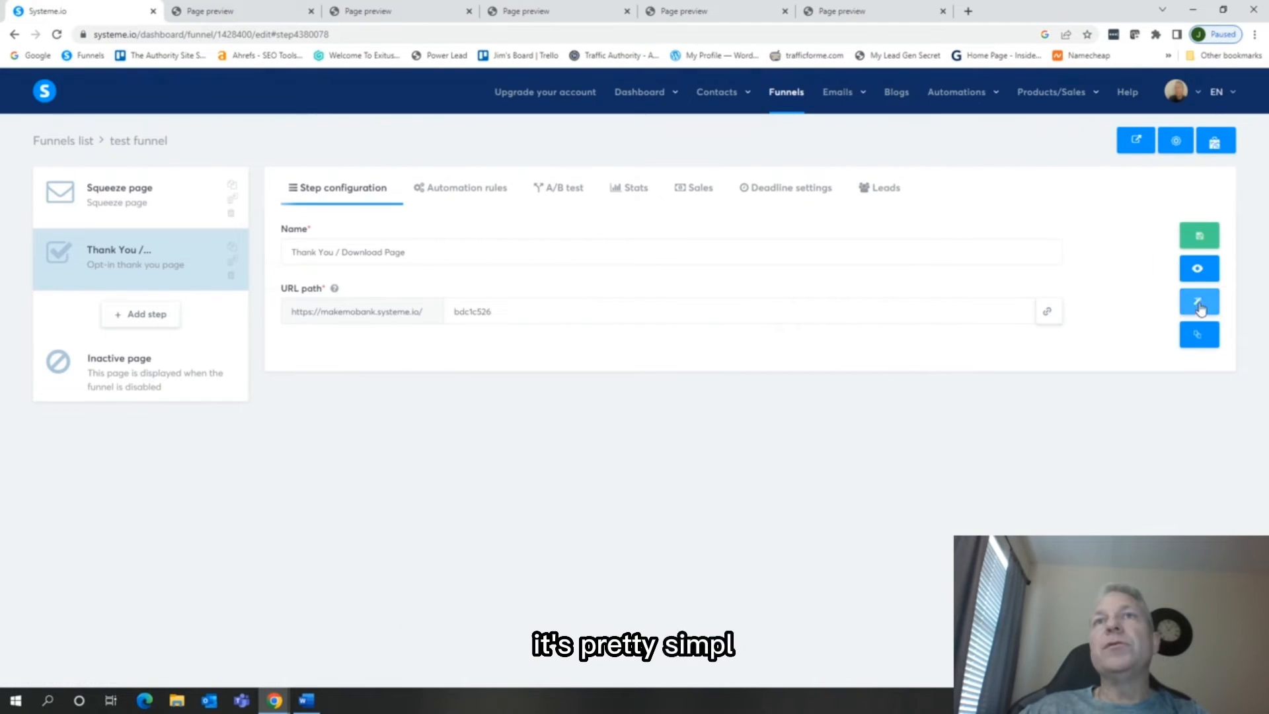
Edit the thank you page so the sentence below the headline reads "Your ebook has been sent by email."
left_click(1200, 302)
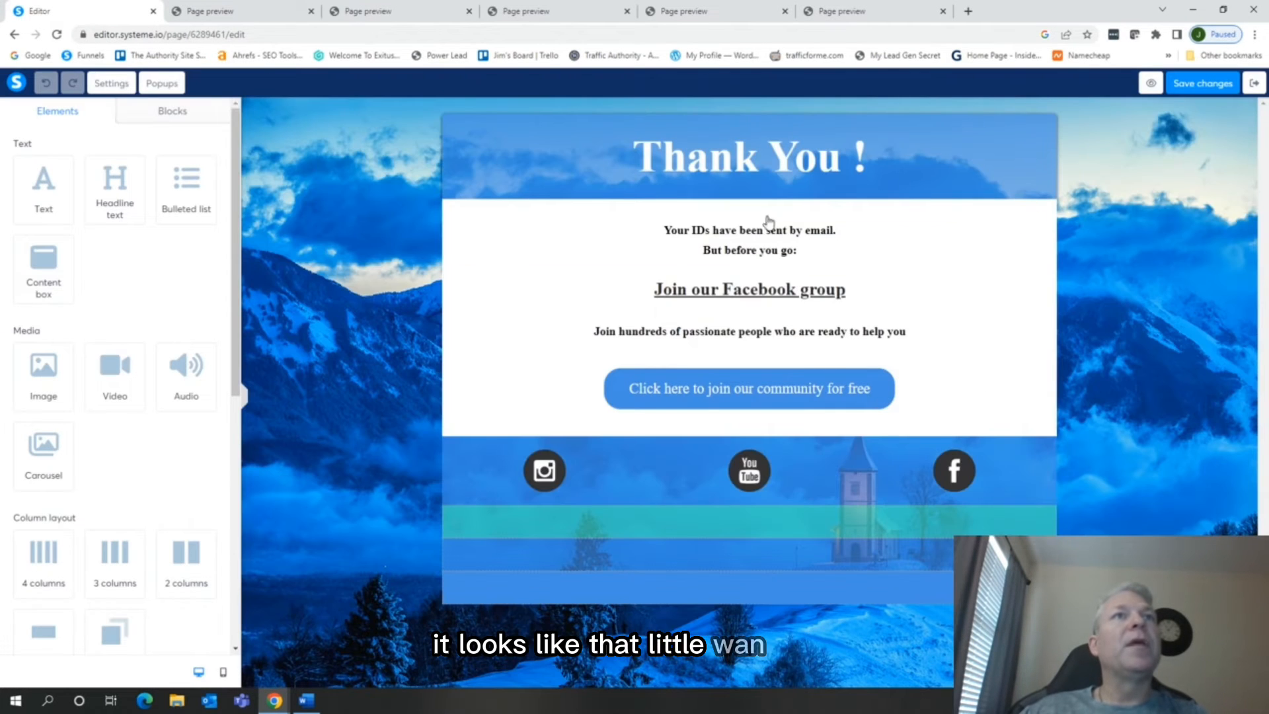
left_click(703, 233)
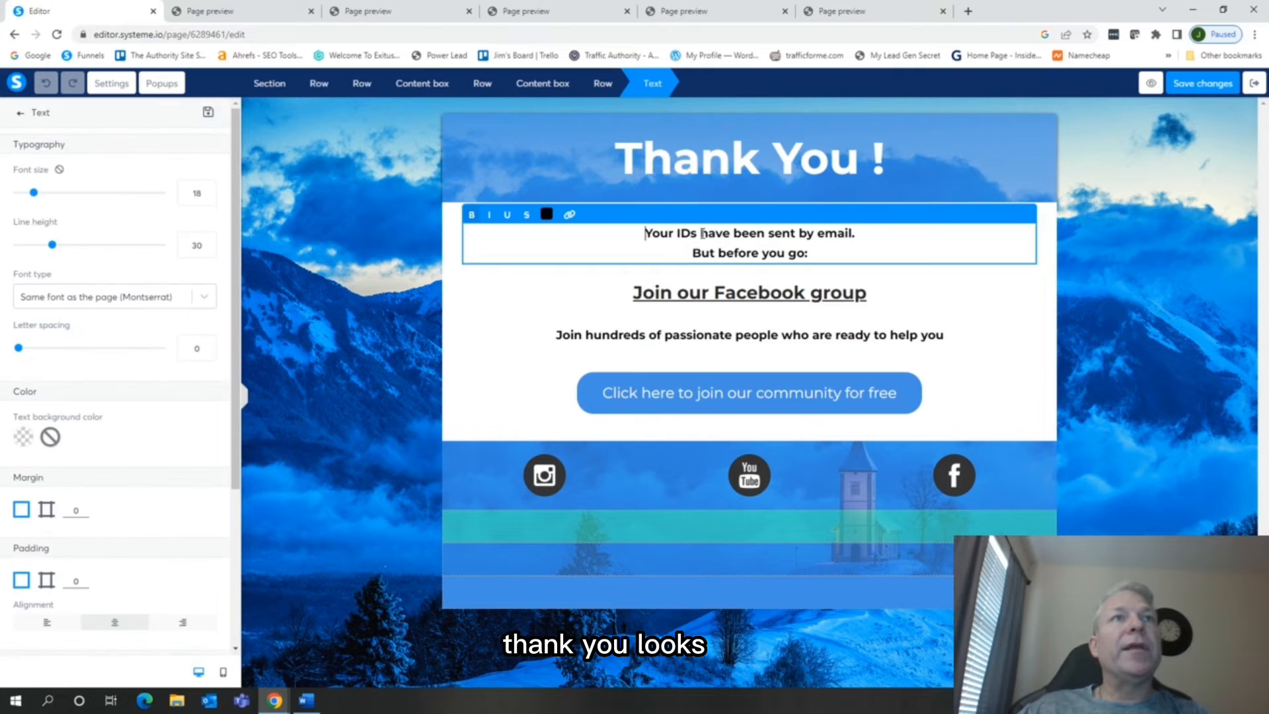
double_click(685, 233)
type("ebook")
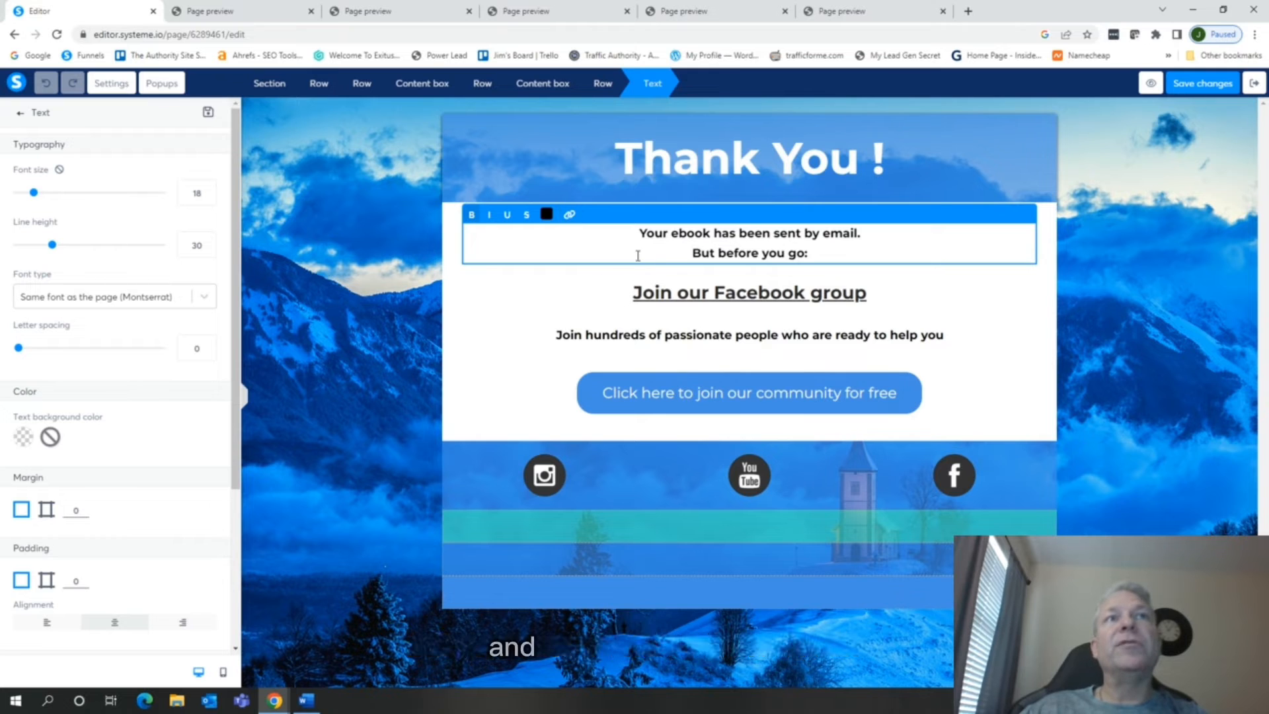
Examine the link options of the ebook sentence and the settings of the Facebook group headline and the community button's URL
left_click(569, 215)
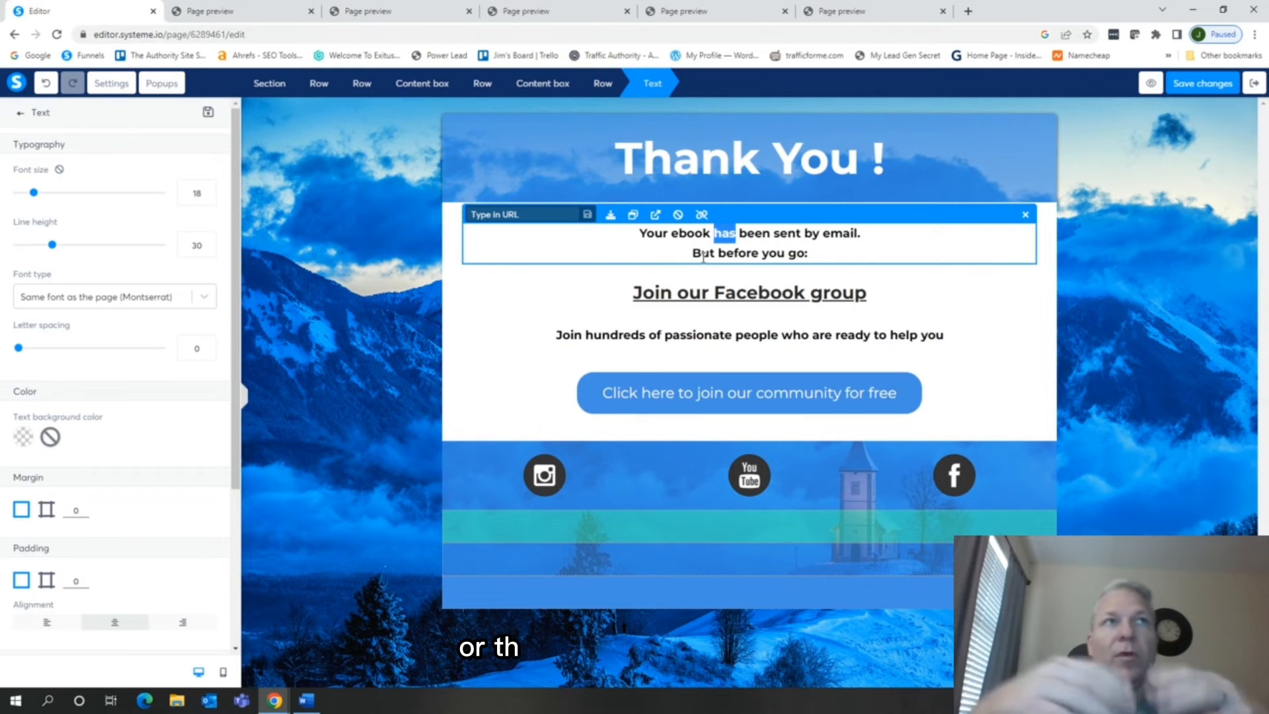
left_click(893, 283)
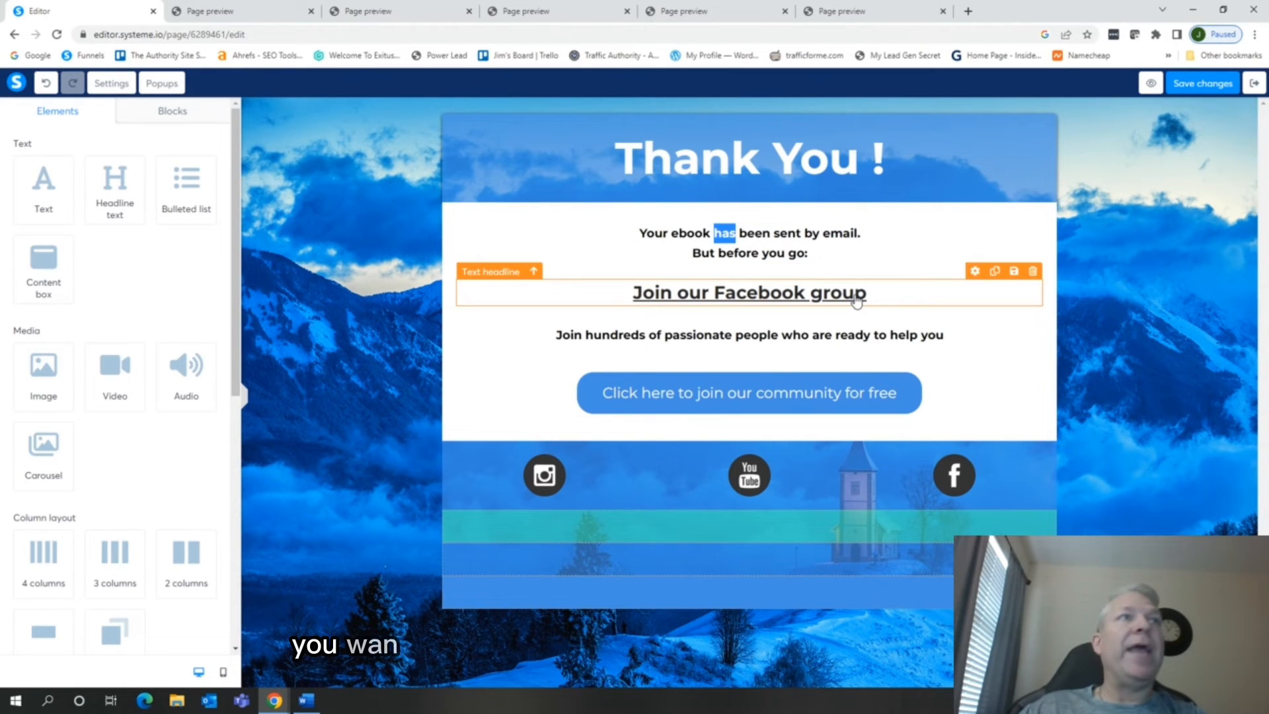
left_click(976, 273)
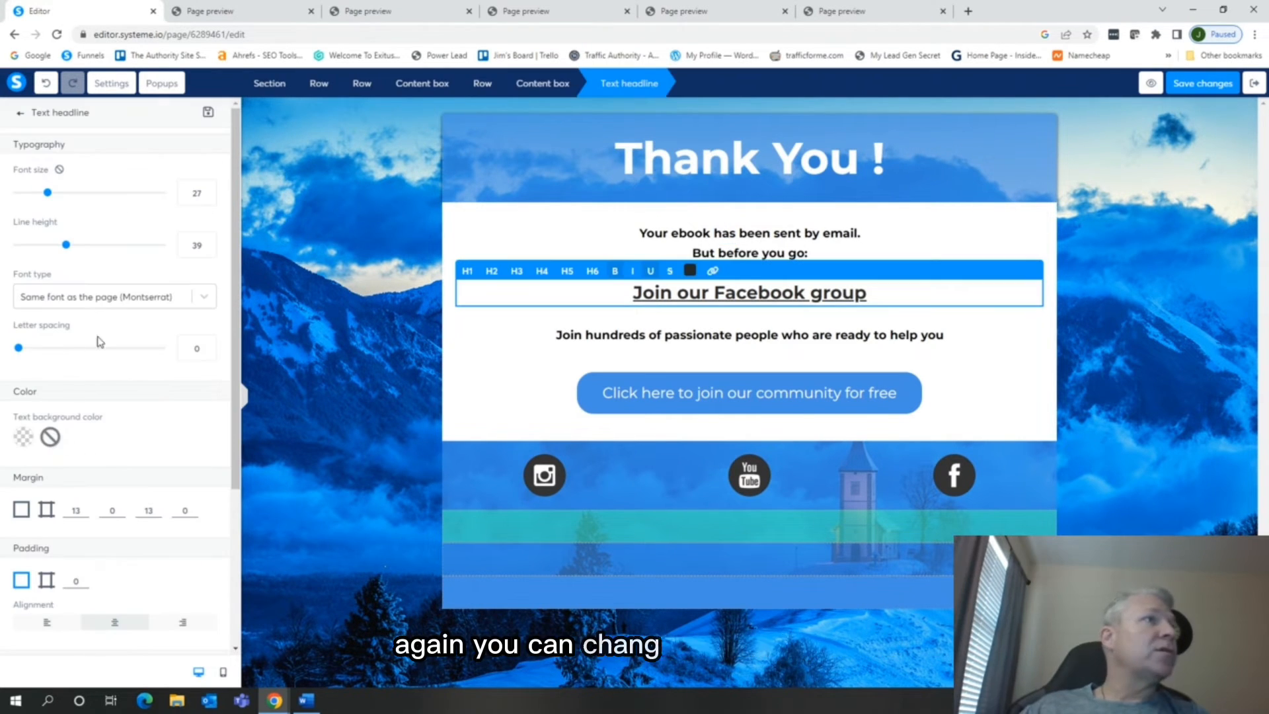
scroll(99, 357, "down", 3)
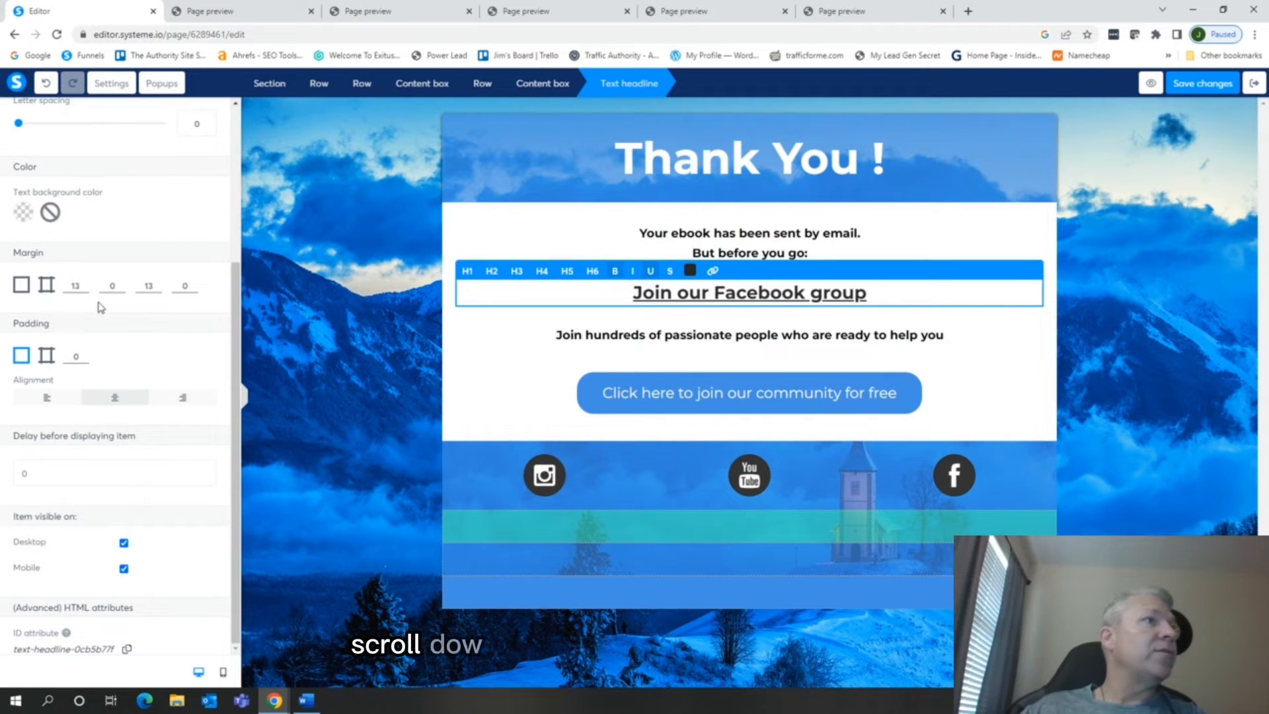
scroll(132, 529, "up", 2)
left_click(650, 398)
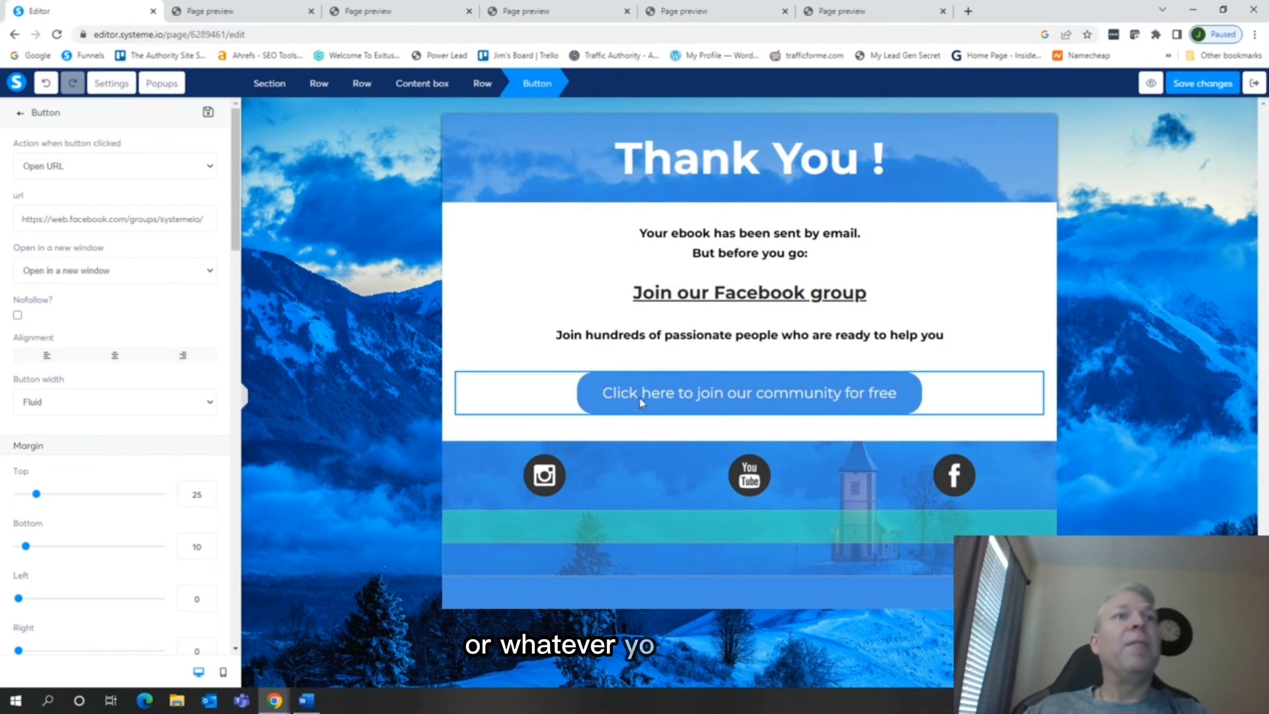
left_click_drag(21, 218, 221, 221)
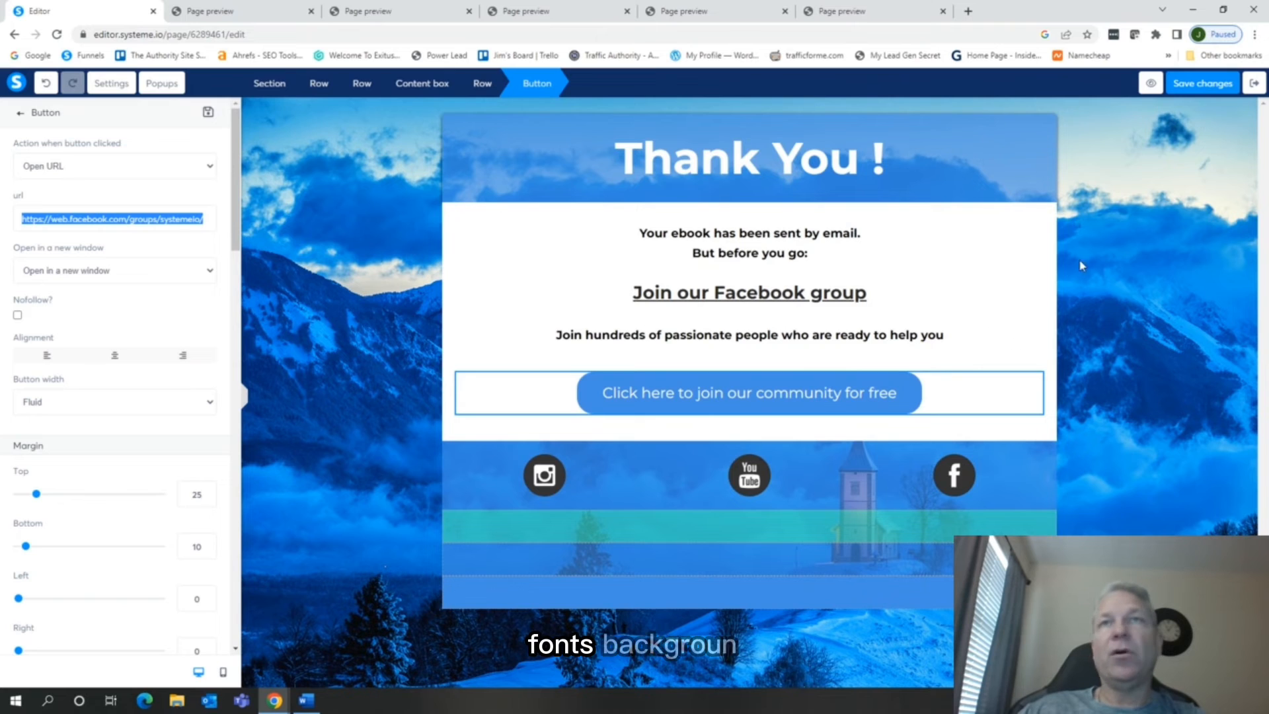
Save the thank you page and return to the funnel's step configuration
left_click(1200, 87)
left_click(1254, 83)
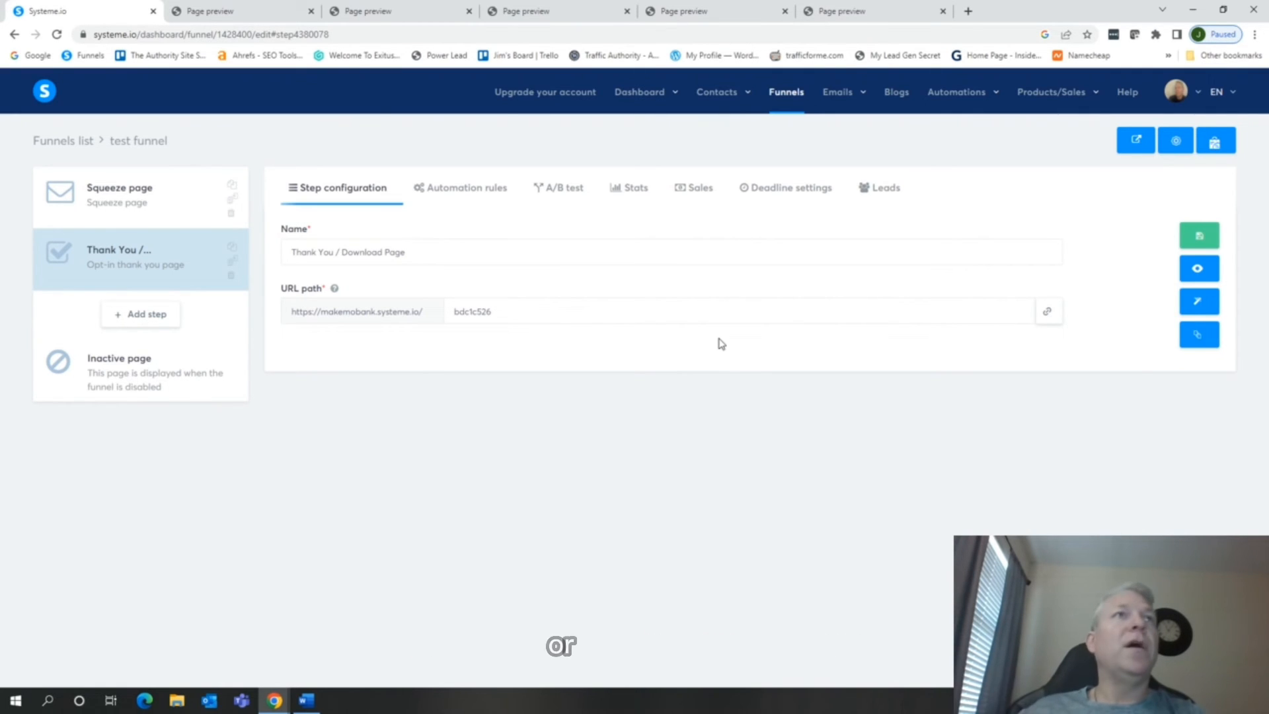
Create a new contact tag named "ebook"
mouse_move(723, 104)
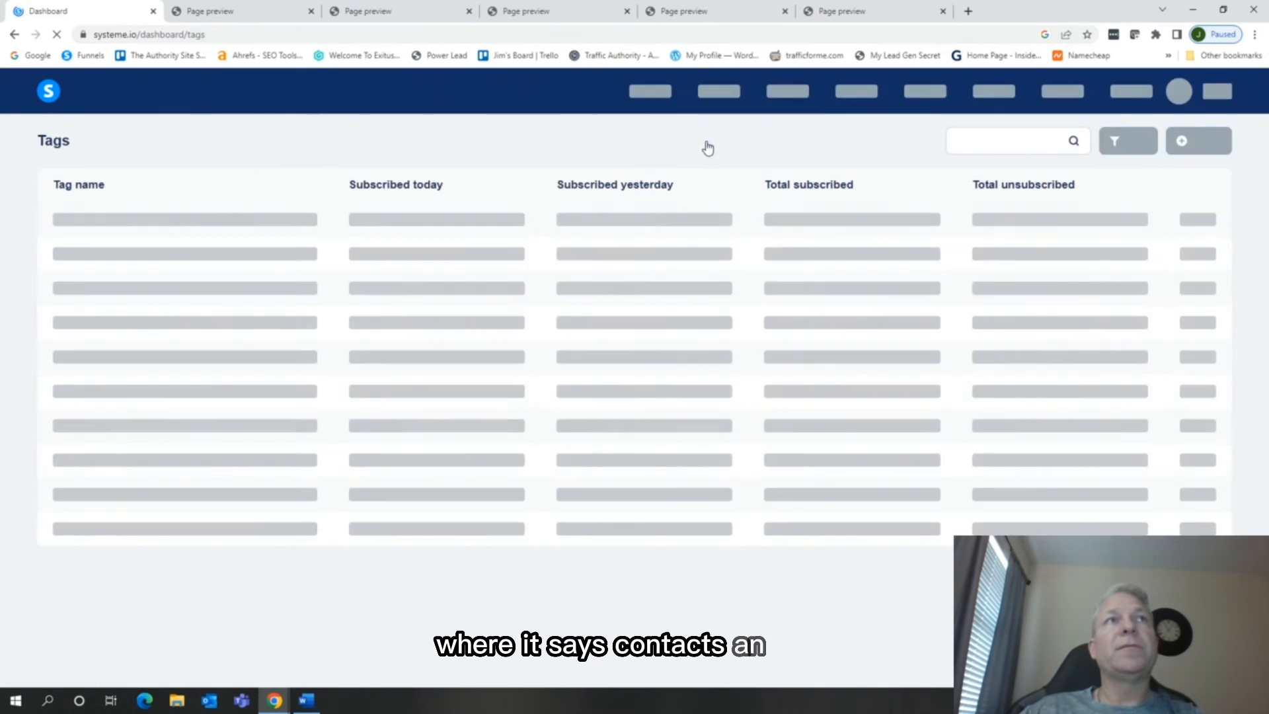
left_click(1199, 140)
type("e")
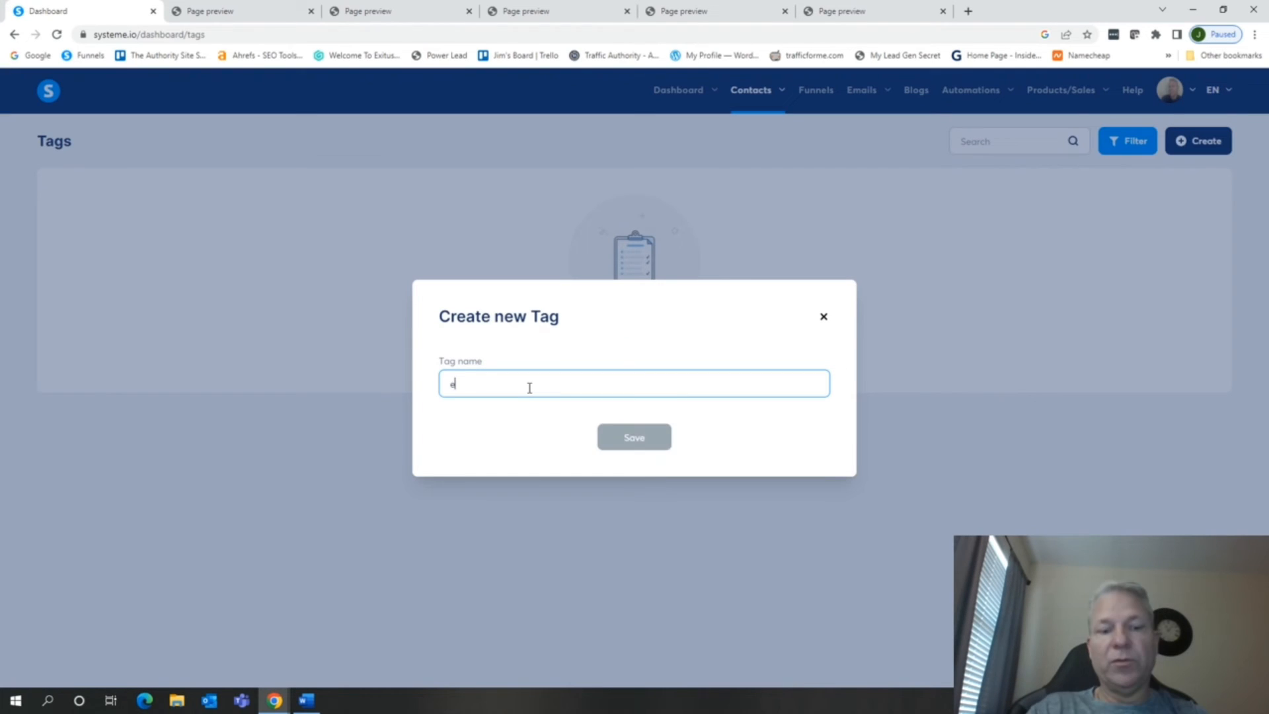
type("b")
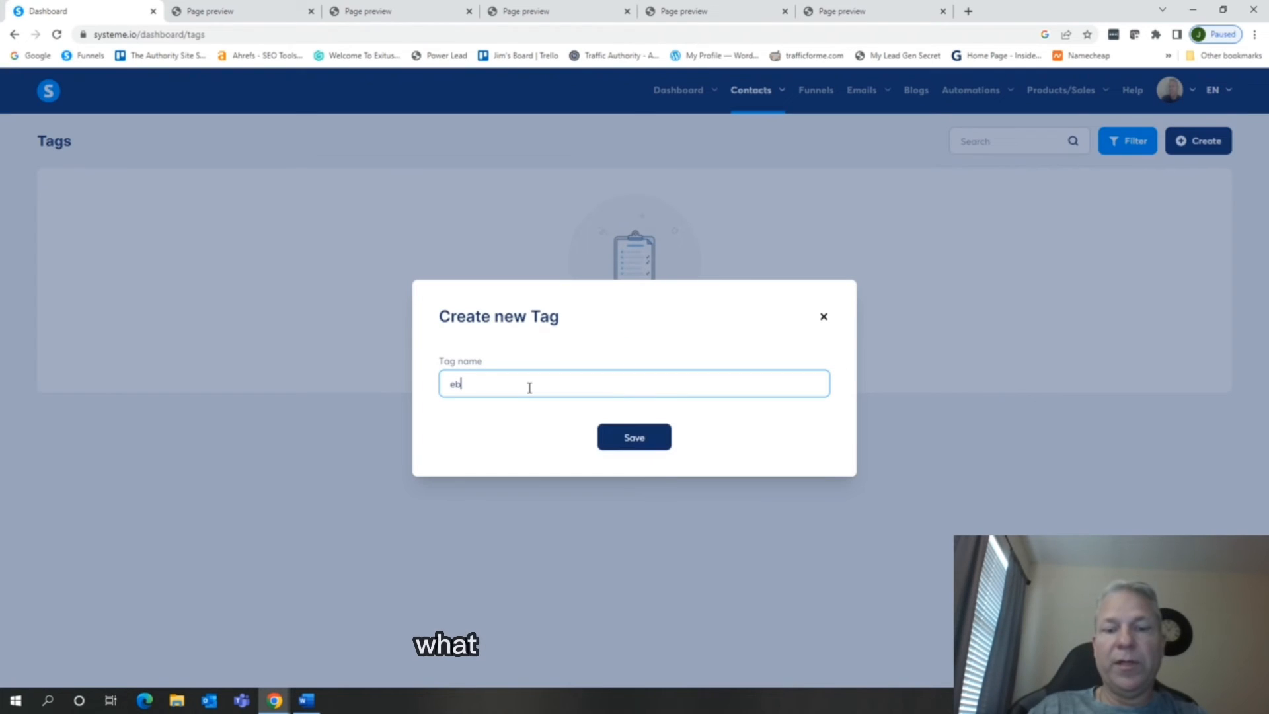
type("ook")
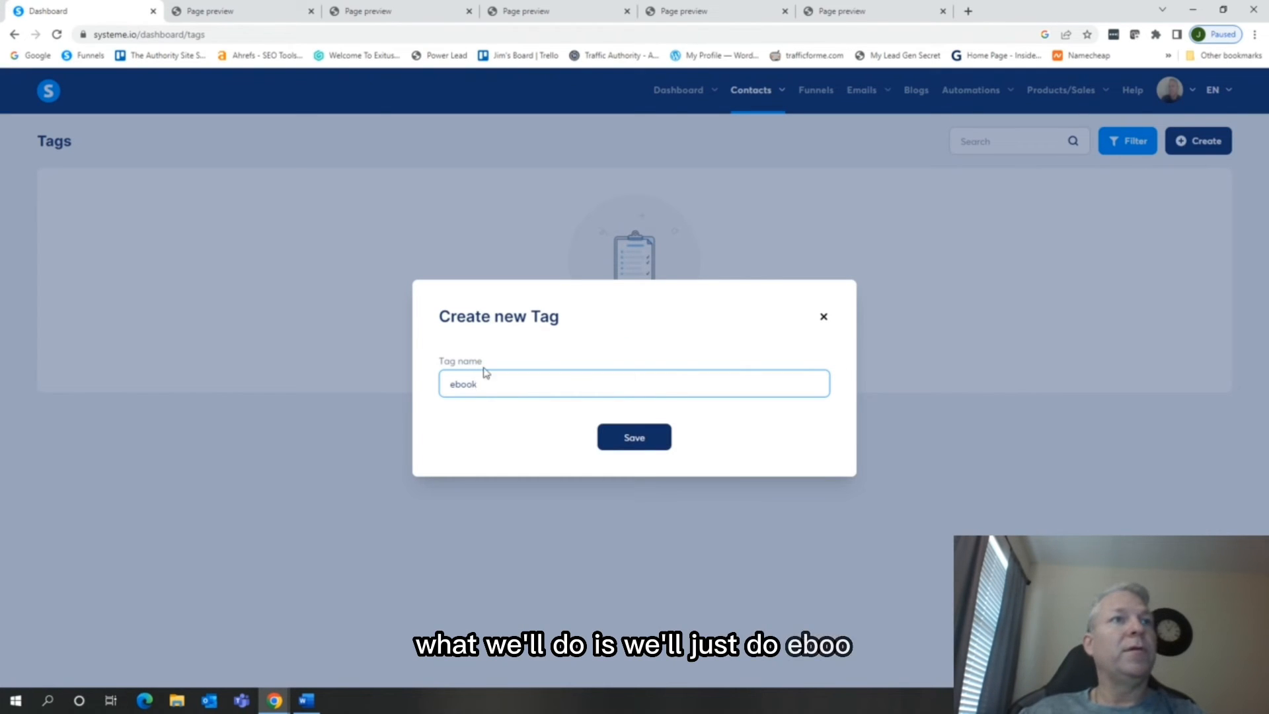
left_click(624, 438)
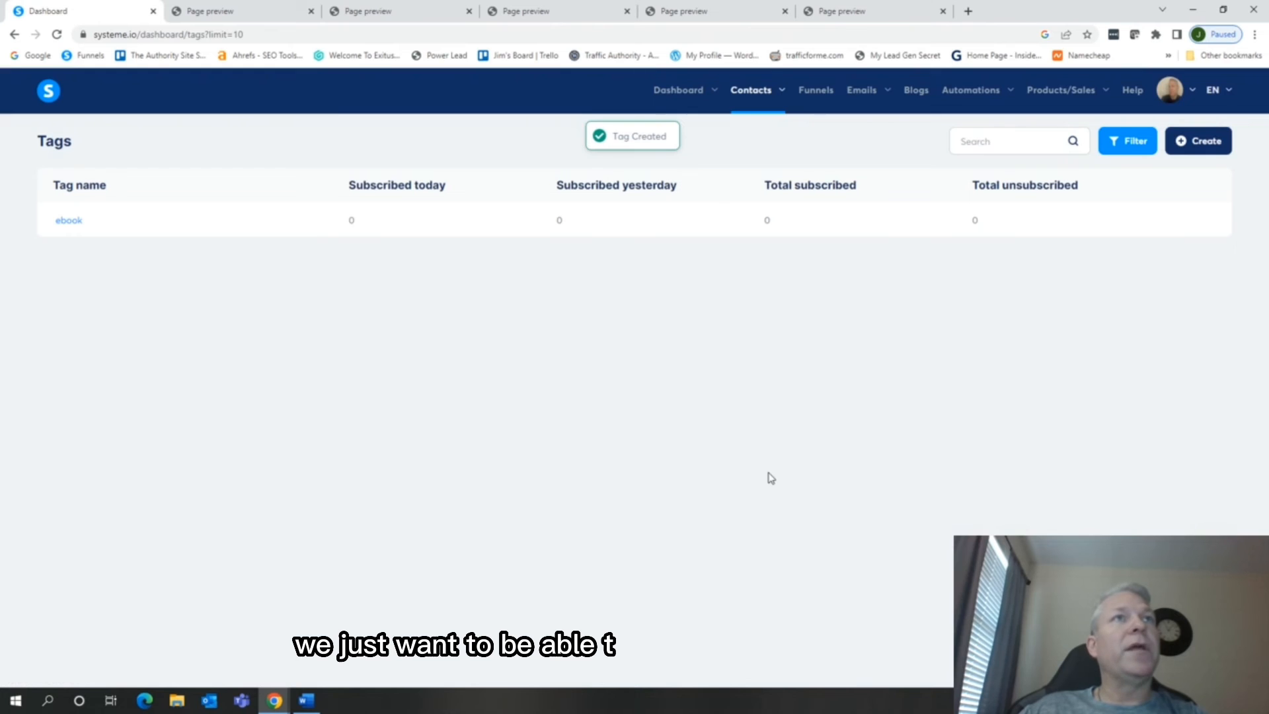
Add an automation rule to the test funnel's Thank You step with the trigger "Funnel step form subscribed"
left_click(825, 98)
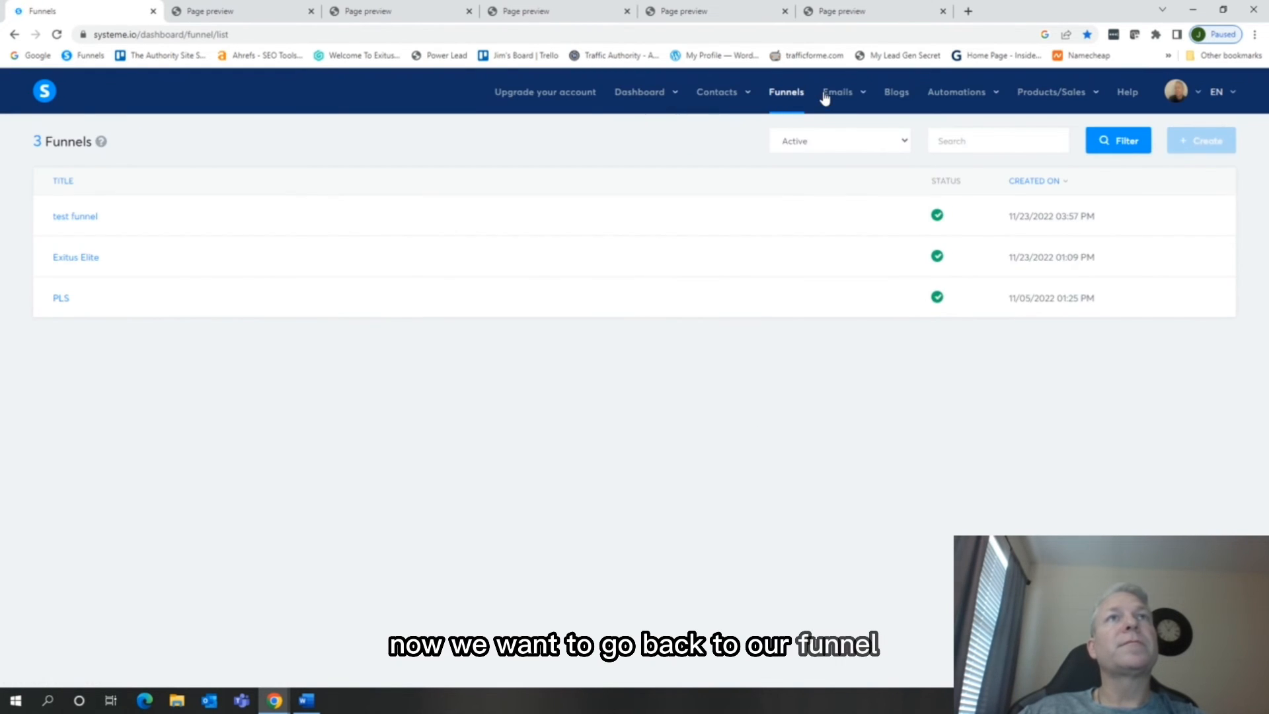
left_click(84, 217)
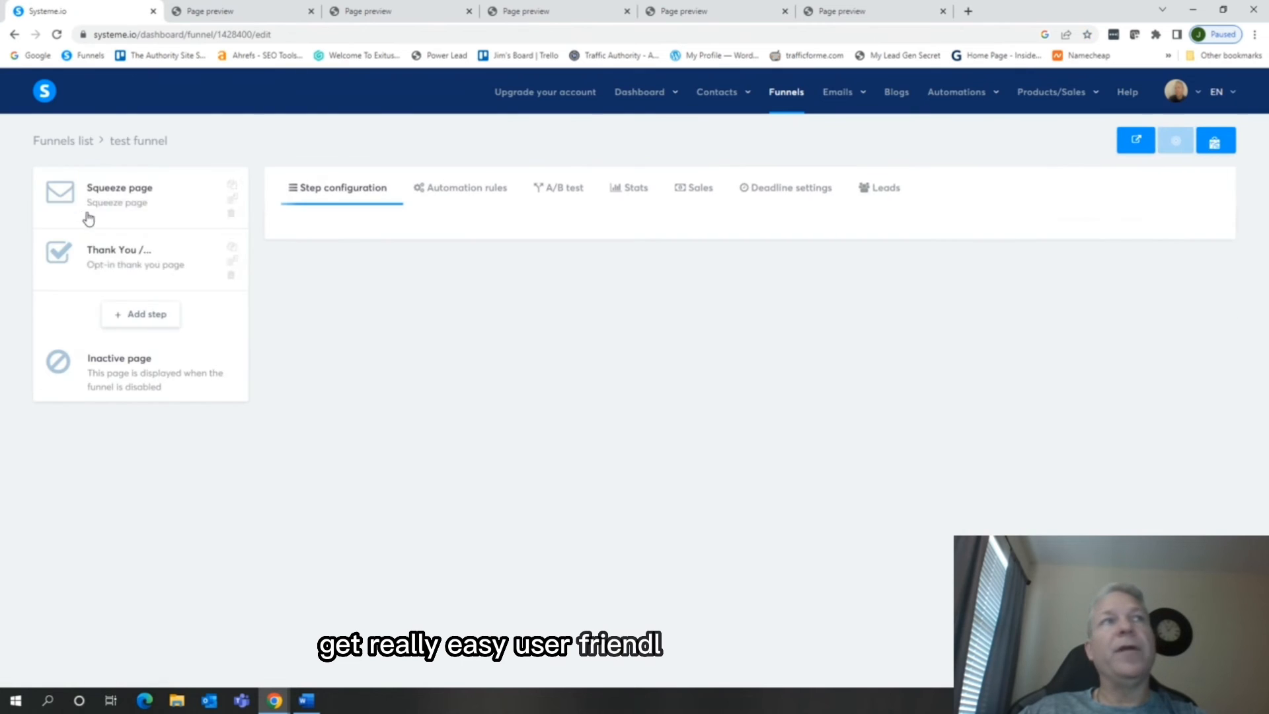
left_click(119, 255)
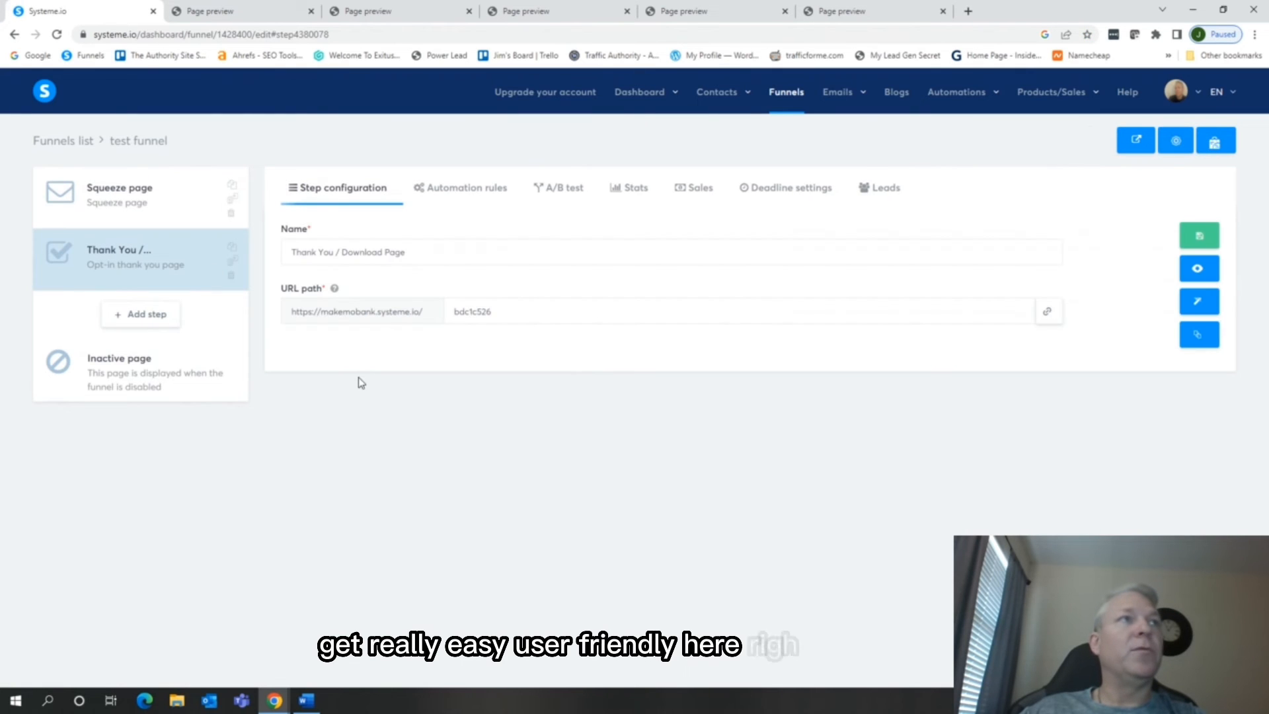
left_click(475, 195)
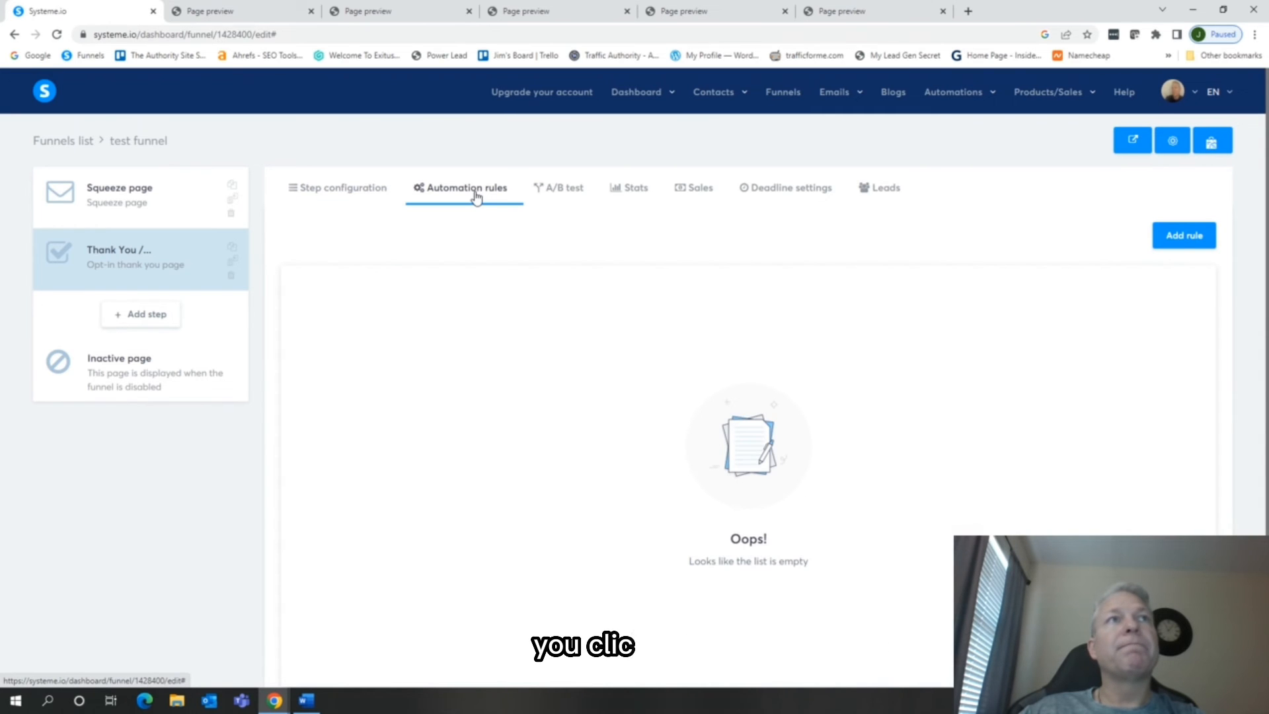
left_click(1186, 239)
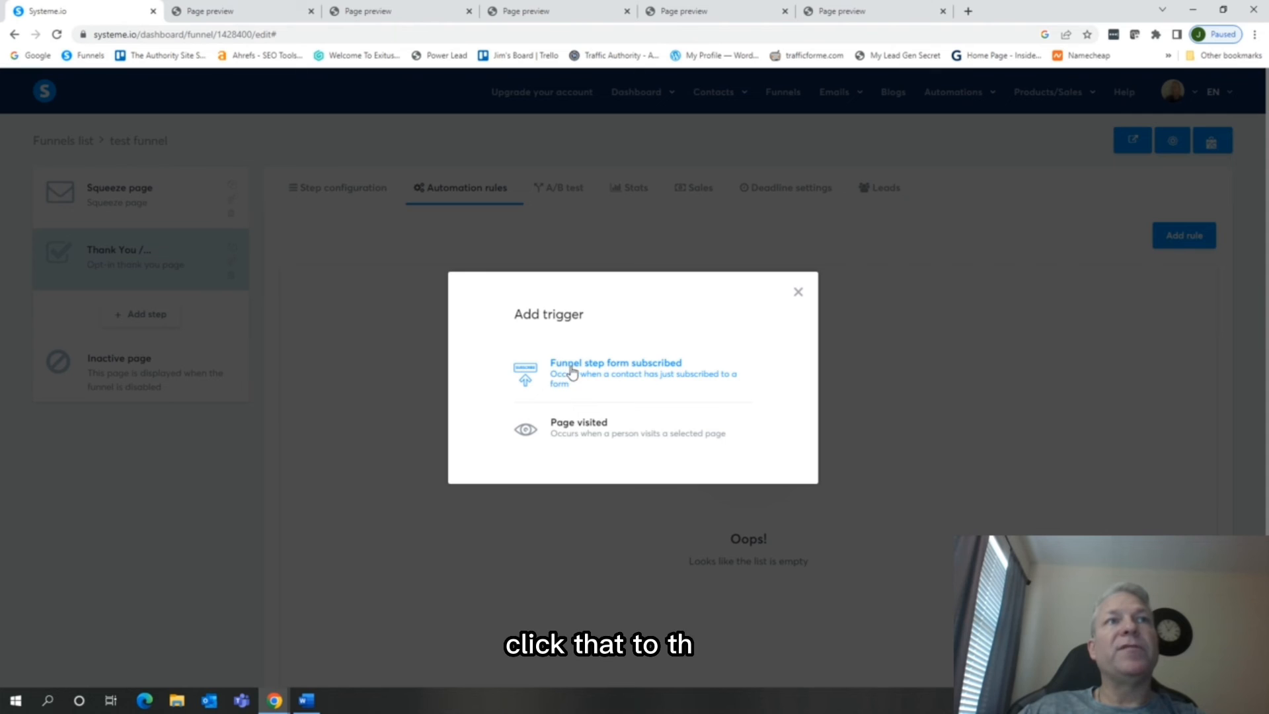
left_click(645, 376)
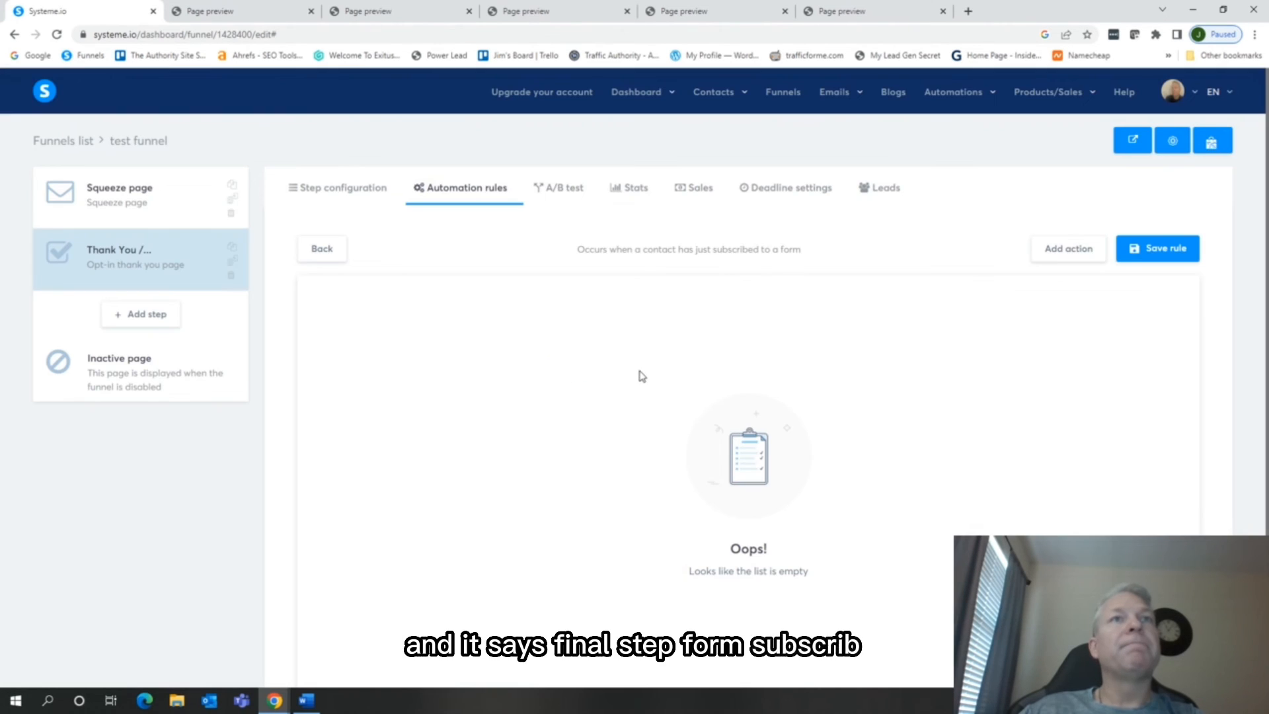
Give the rule an "Add a tag" action that assigns the ebook tag, and save the rule
left_click(1069, 250)
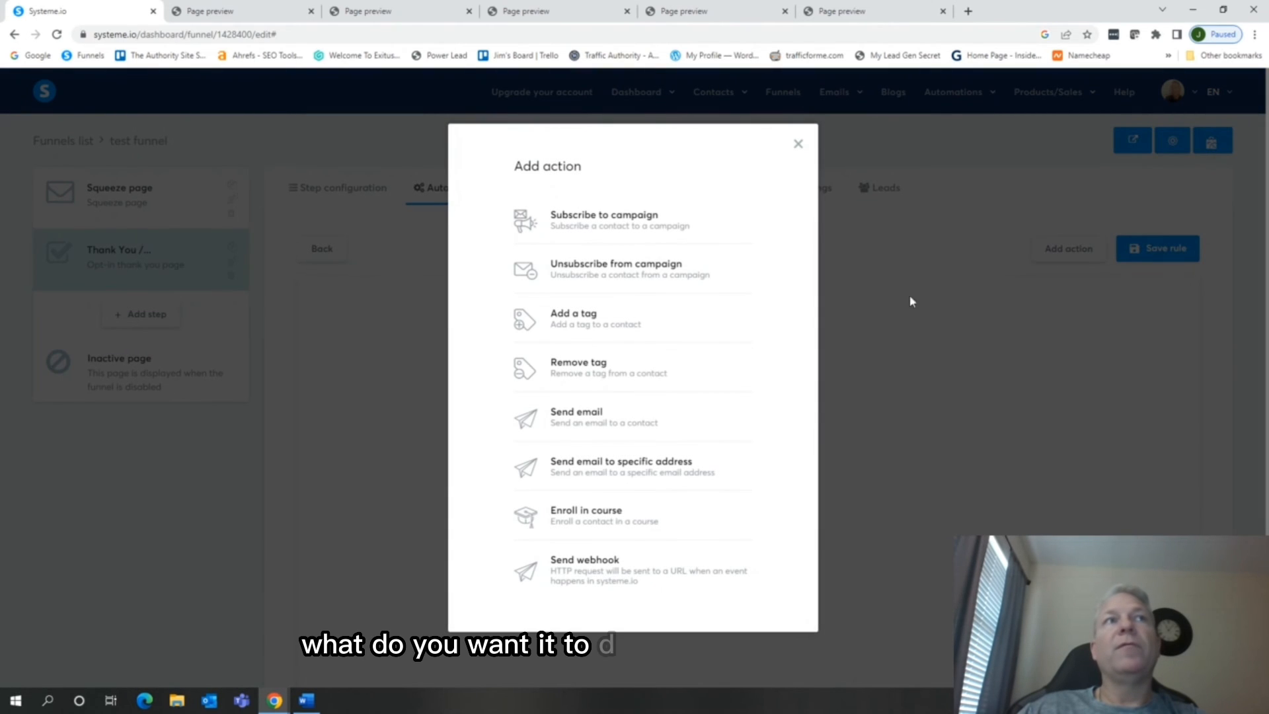
left_click(619, 329)
left_click(717, 329)
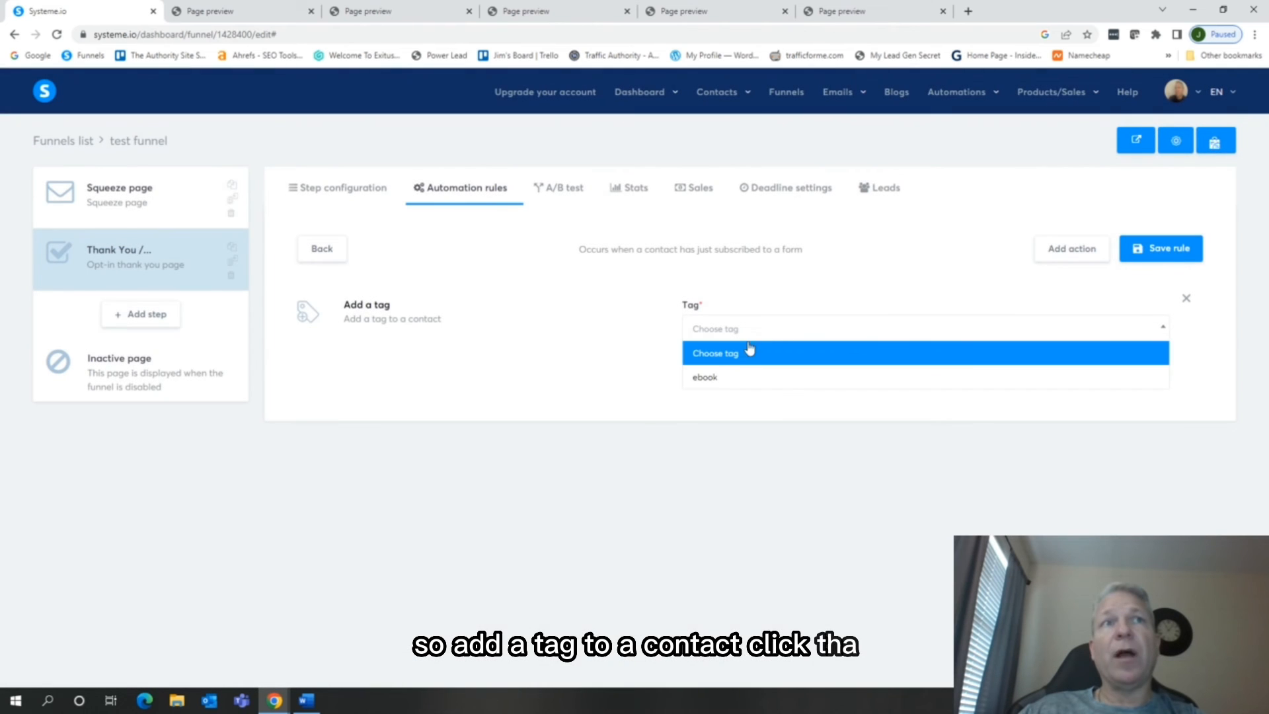
left_click(709, 378)
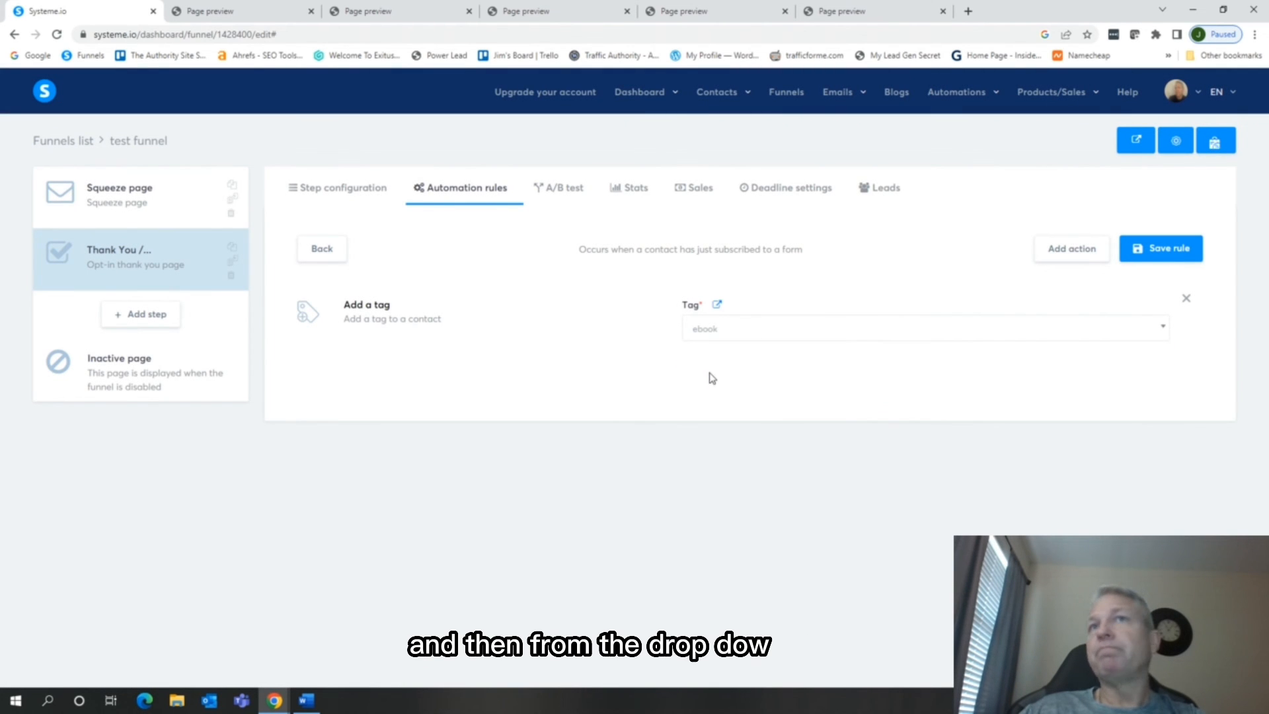
left_click(1162, 249)
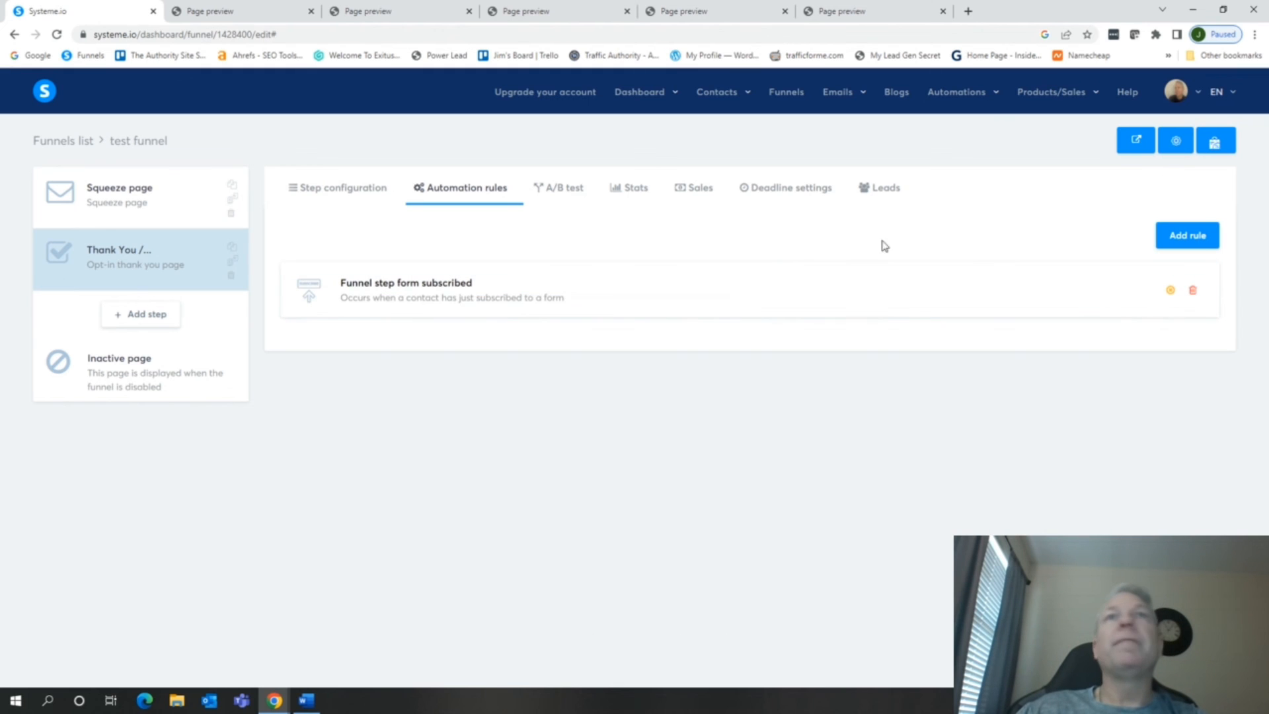
Open the live version of the test funnel
left_click(1134, 139)
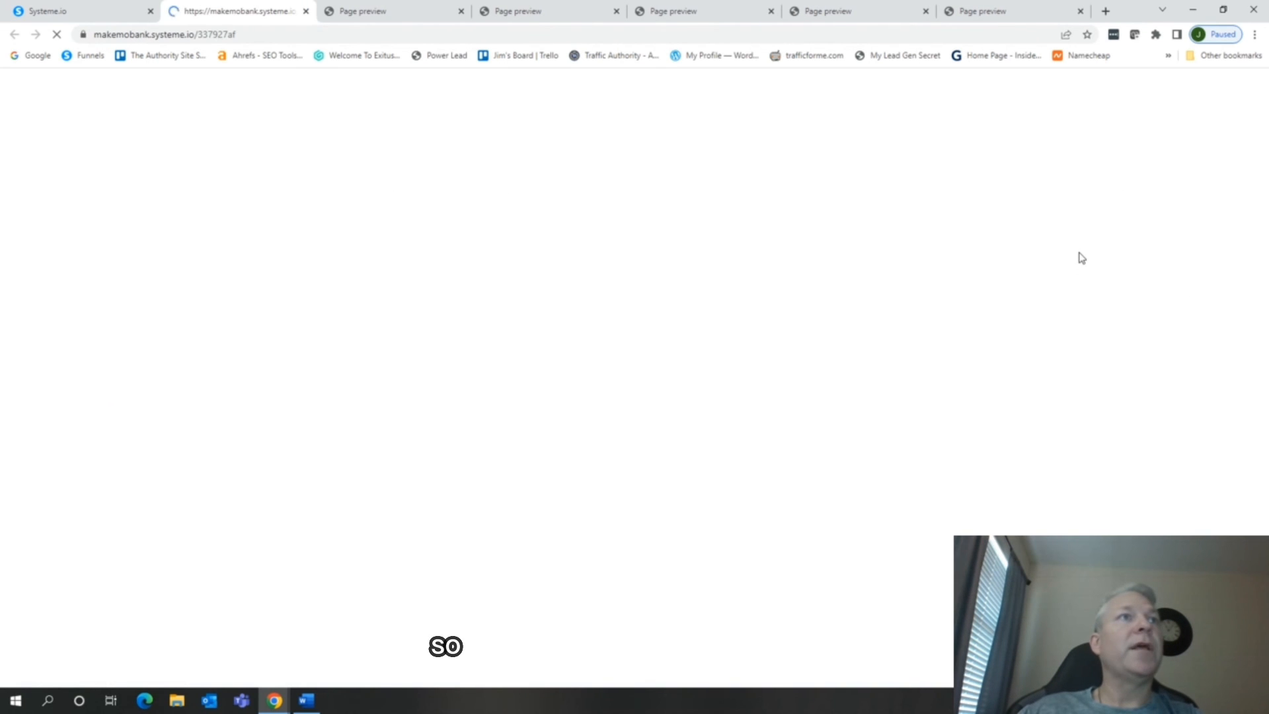